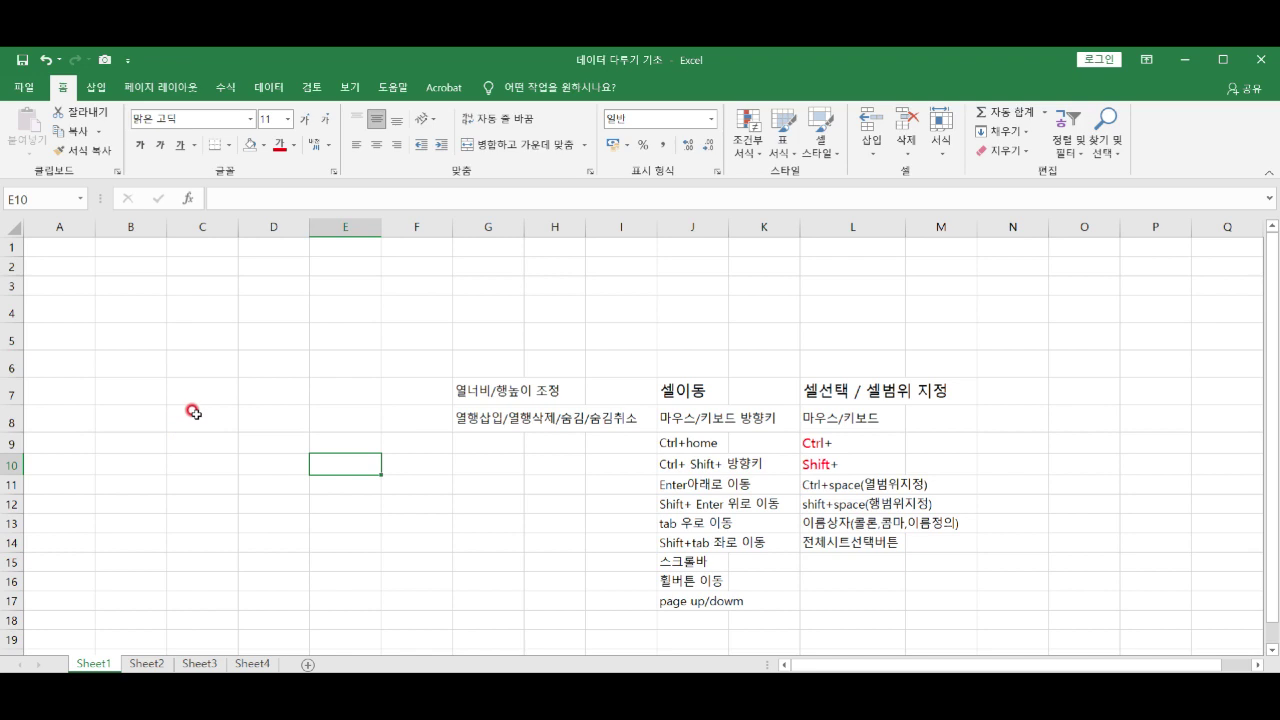
{"action": "left_click", "coordinate": [184, 392]}
{"action": "left_click", "coordinate": [186, 414]}
{"action": "left_click", "coordinate": [185, 402]}
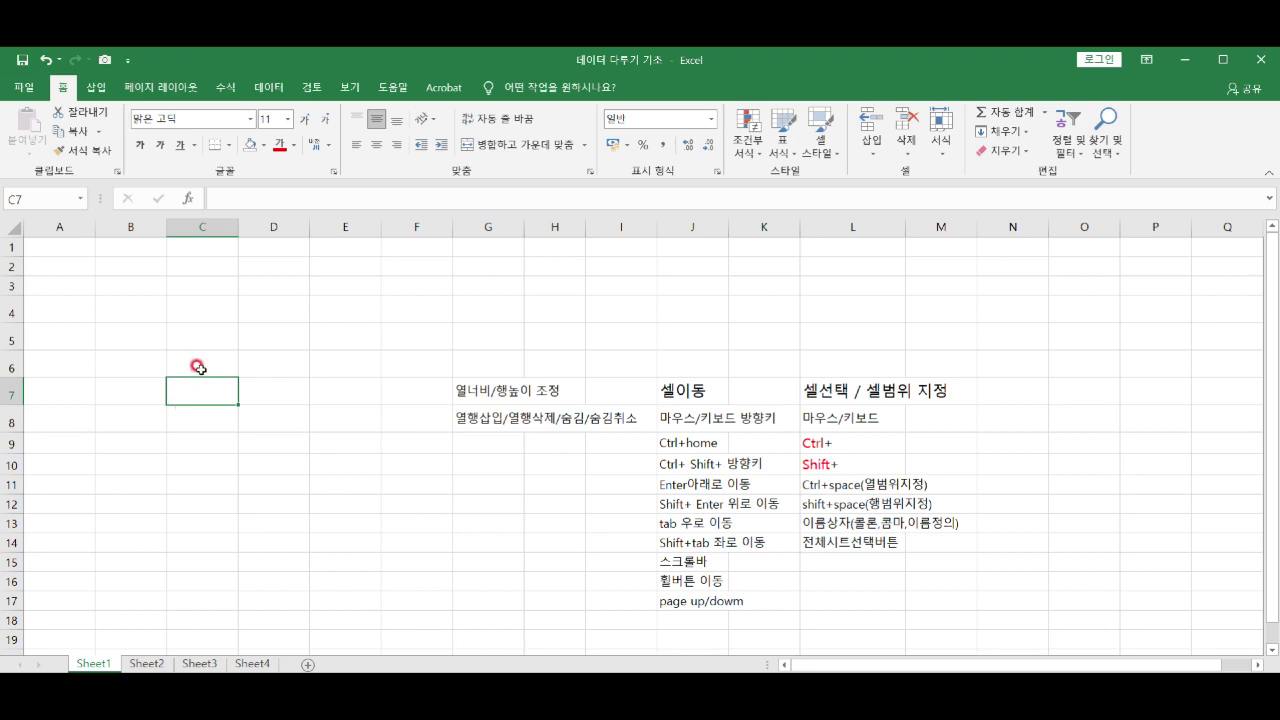
{"action": "left_click", "coordinate": [199, 367]}
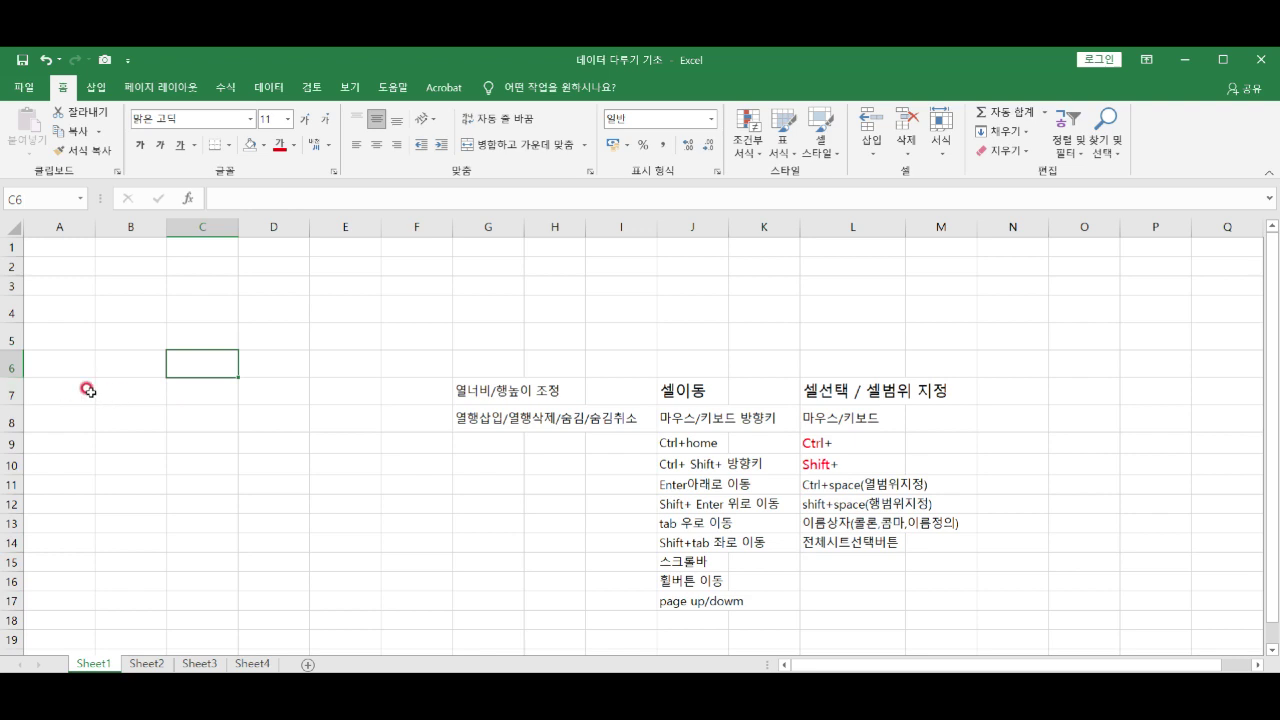
- Select rows 5 through 7 and make them slightly taller together by pulling a shared row border
{"action": "left_click", "coordinate": [8, 334]}
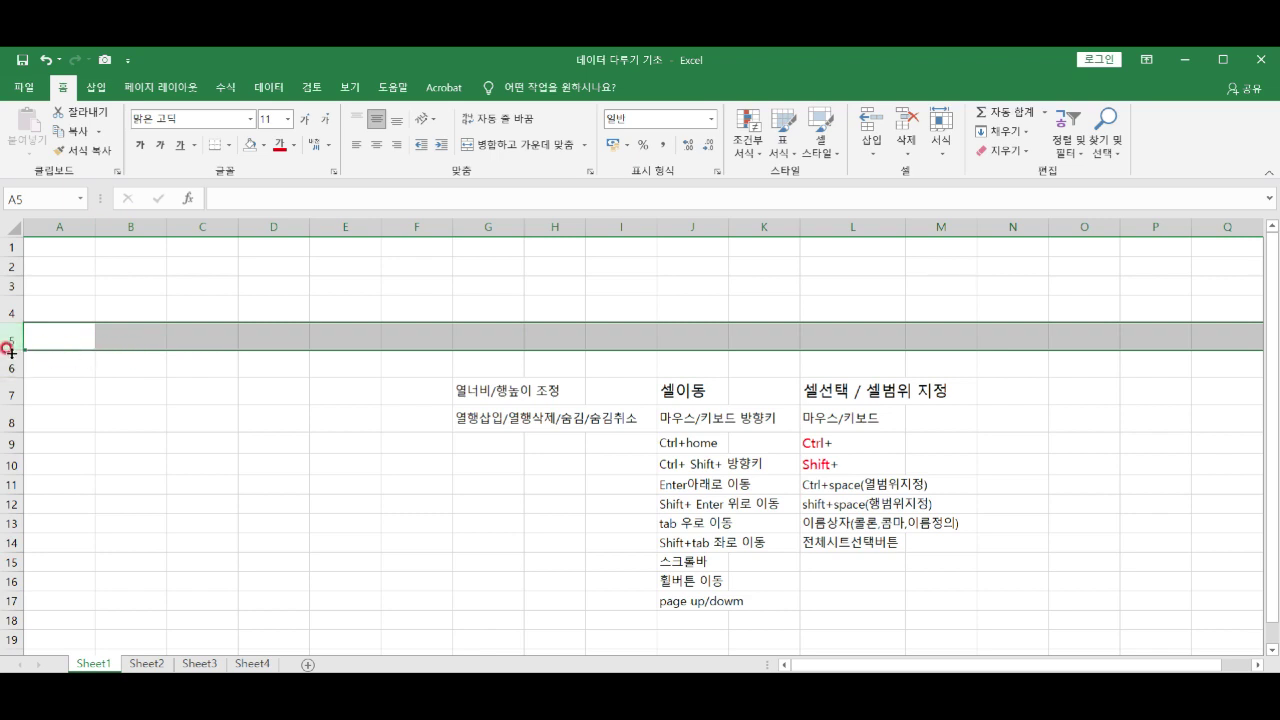
{"action": "mouse_move", "coordinate": [10, 347]}
{"action": "left_mouse_down"}
{"action": "mouse_move", "coordinate": [5, 403]}
{"action": "mouse_move", "coordinate": [10, 355]}
{"action": "left_mouse_up"}
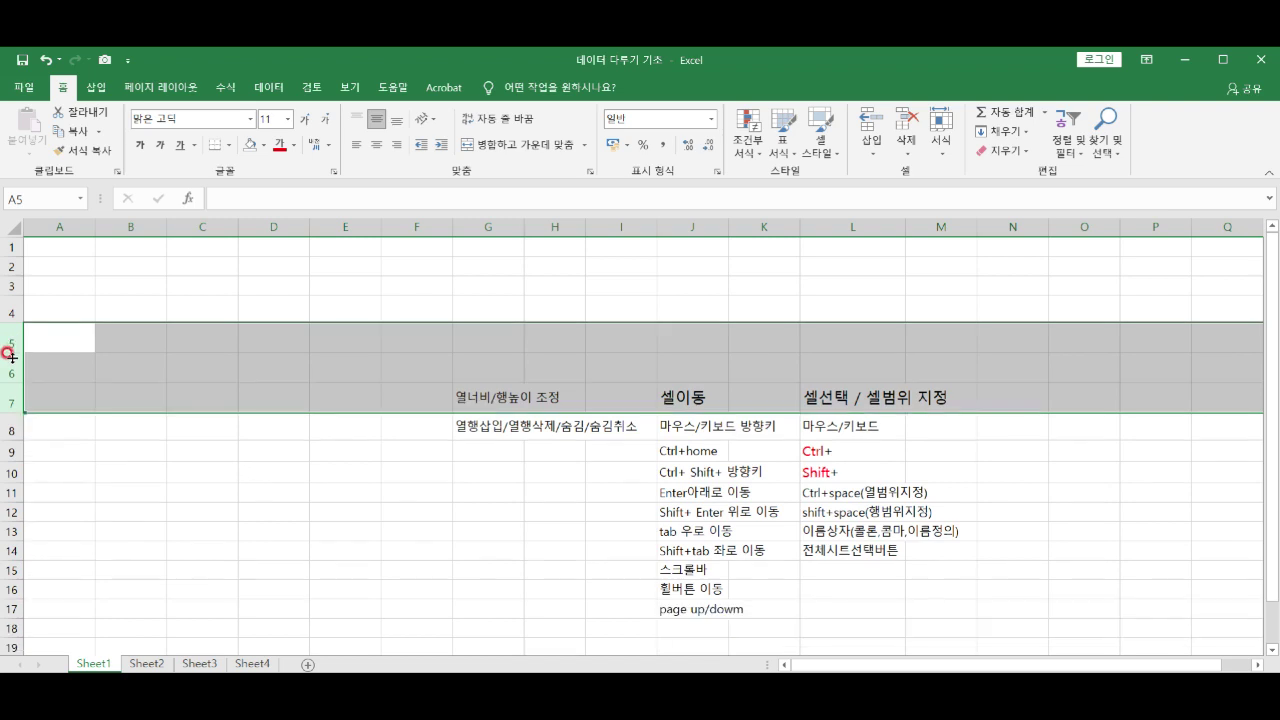
{"action": "left_click", "coordinate": [104, 288]}
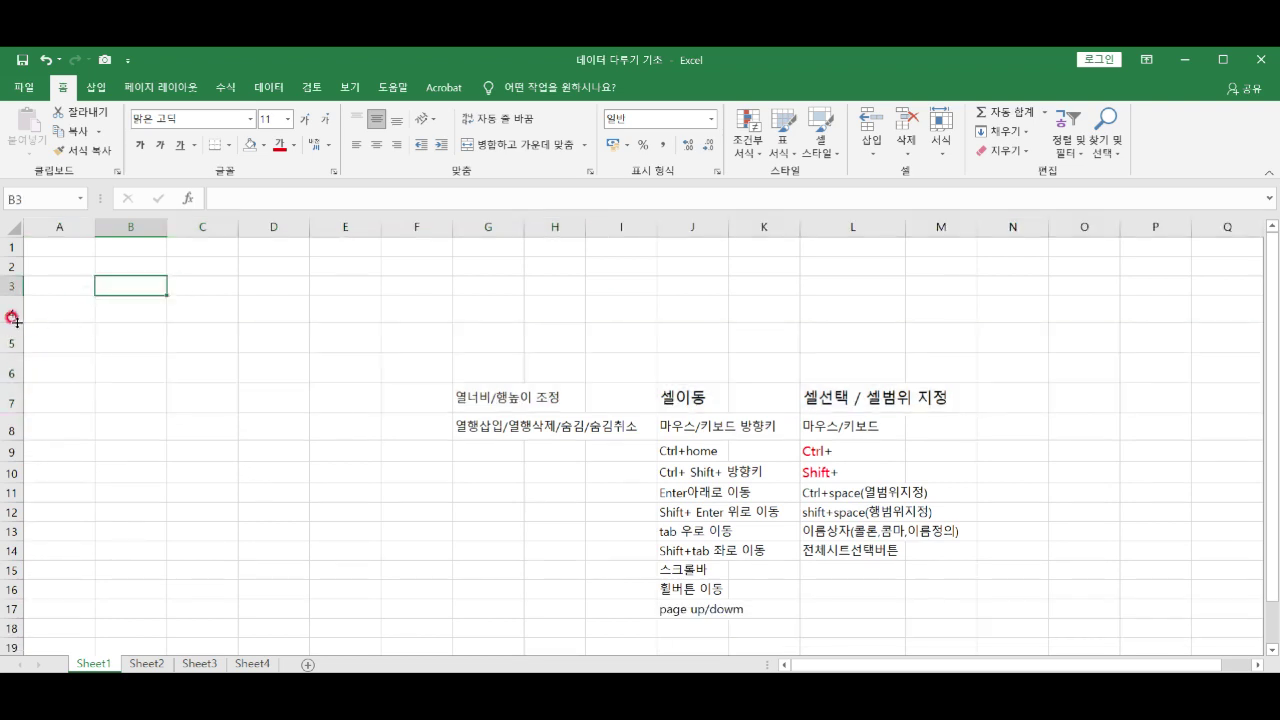
- Set the height of rows 4 through 8 to exactly 25
{"action": "left_click_drag", "start_coordinate": [12, 306], "coordinate": [7, 401]}
{"action": "right_click", "coordinate": [8, 401]}
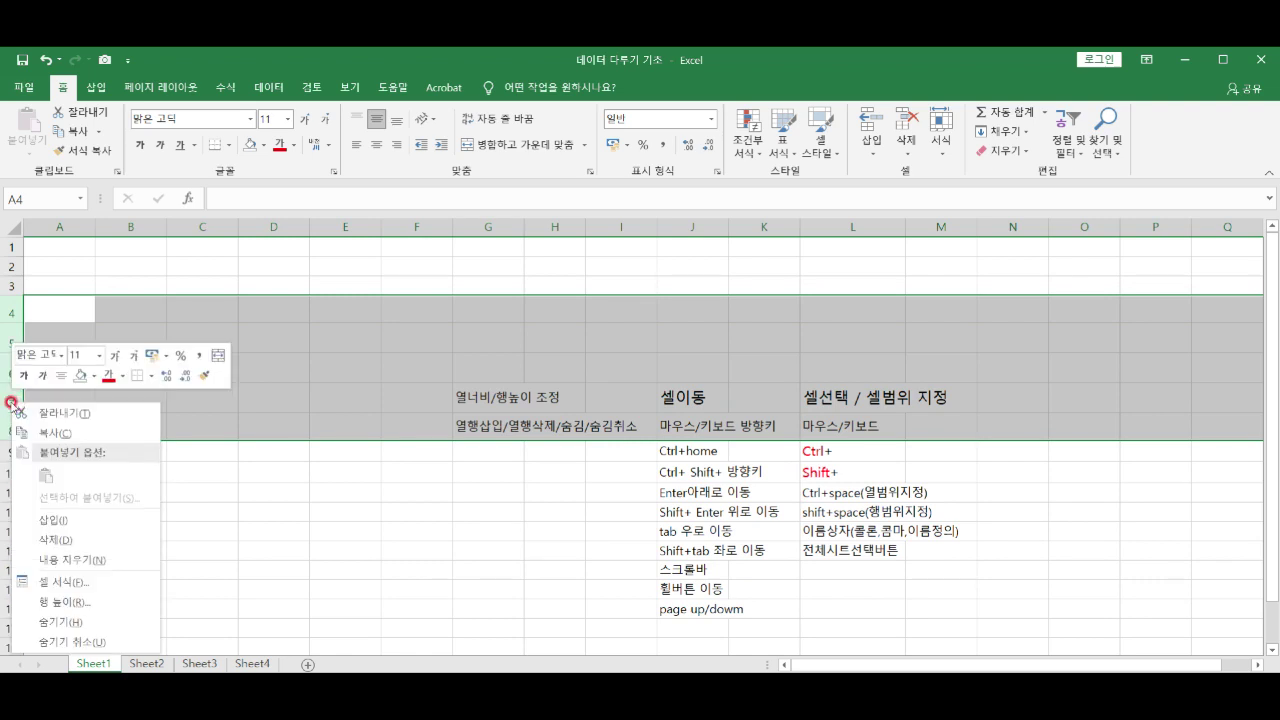
{"action": "left_click", "coordinate": [75, 607]}
{"action": "left_click_drag", "start_coordinate": [62, 597], "coordinate": [185, 340]}
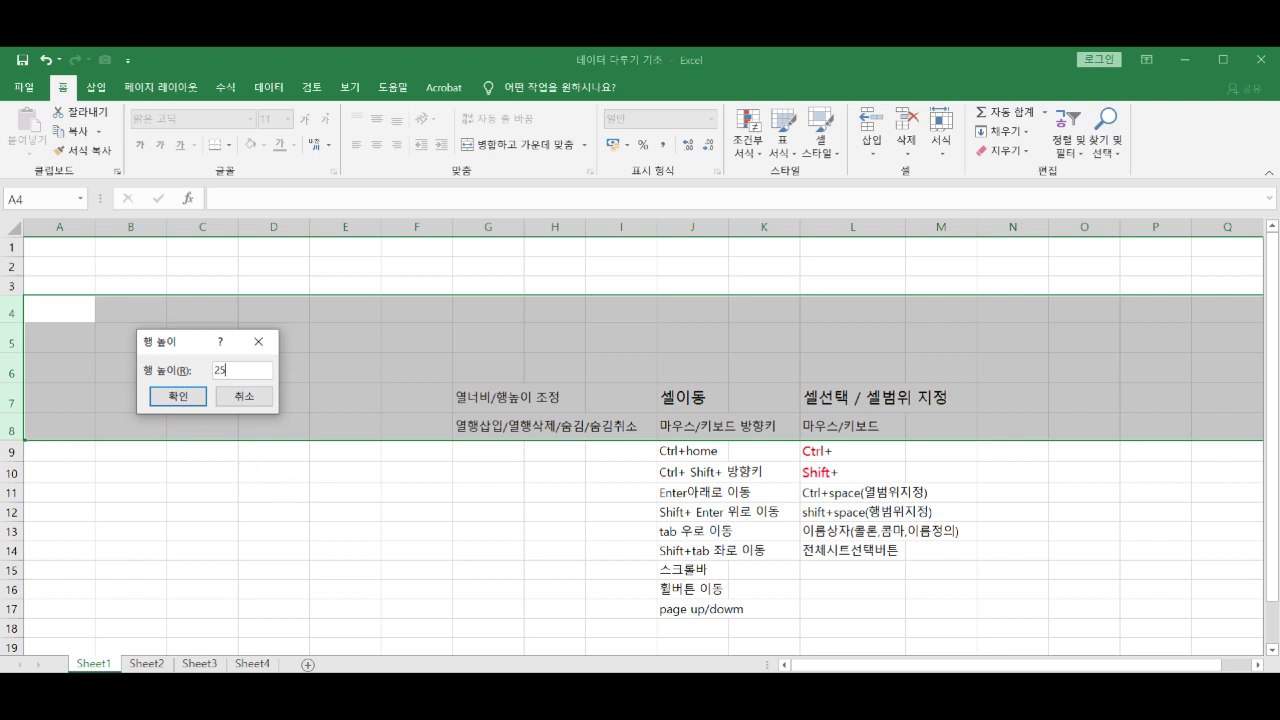
{"action": "key", "text": "Return"}
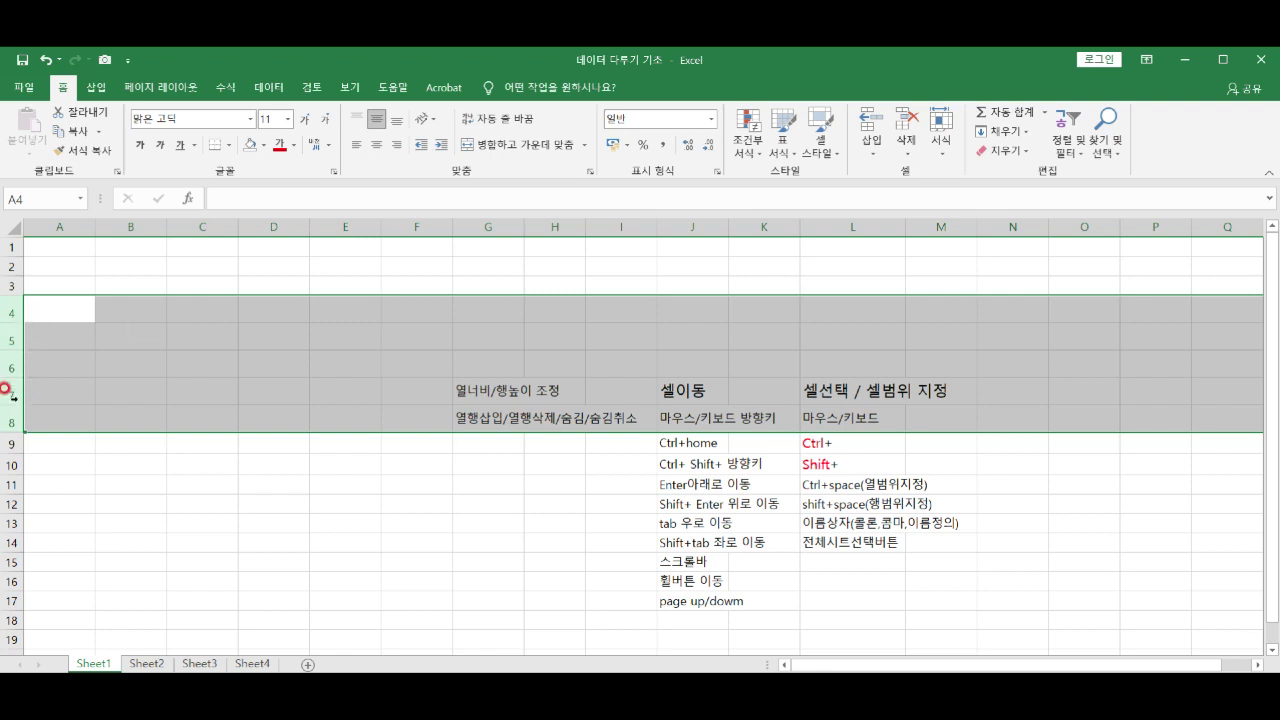
{"action": "left_click", "coordinate": [80, 362]}
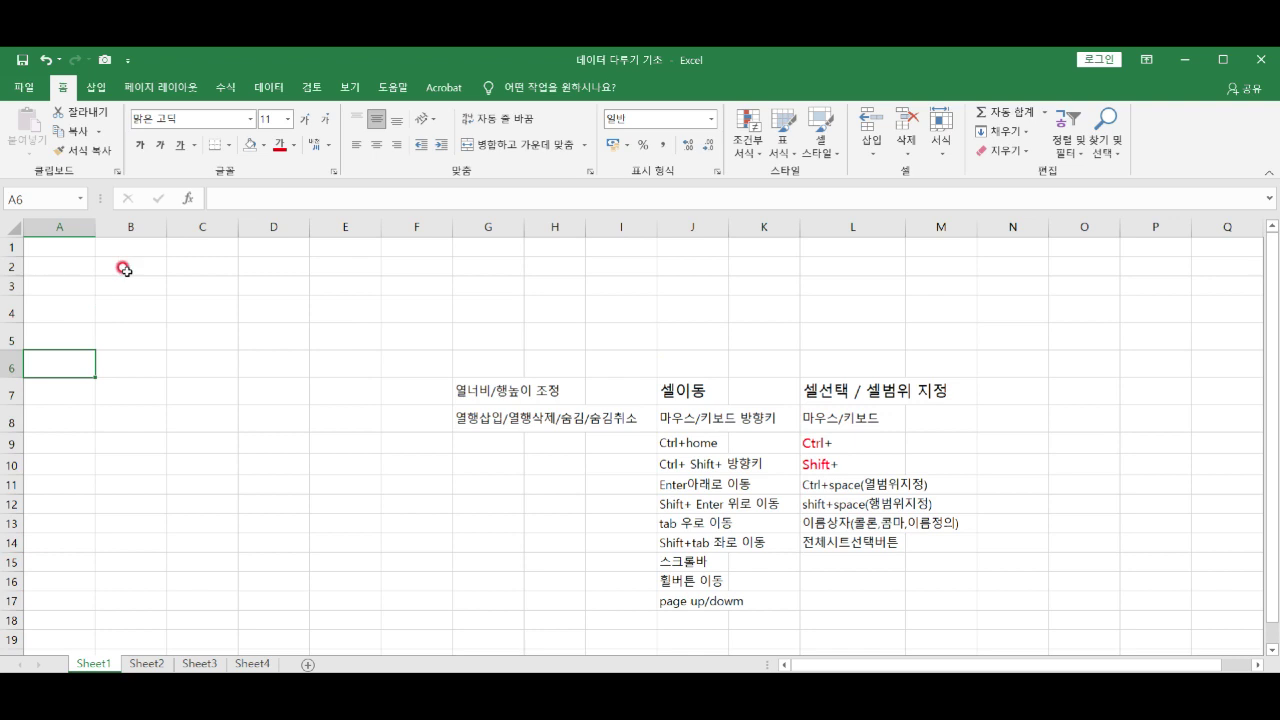
- Resize columns B through G together freehand to a width of about 8.9
{"action": "left_click_drag", "start_coordinate": [122, 227], "coordinate": [551, 209]}
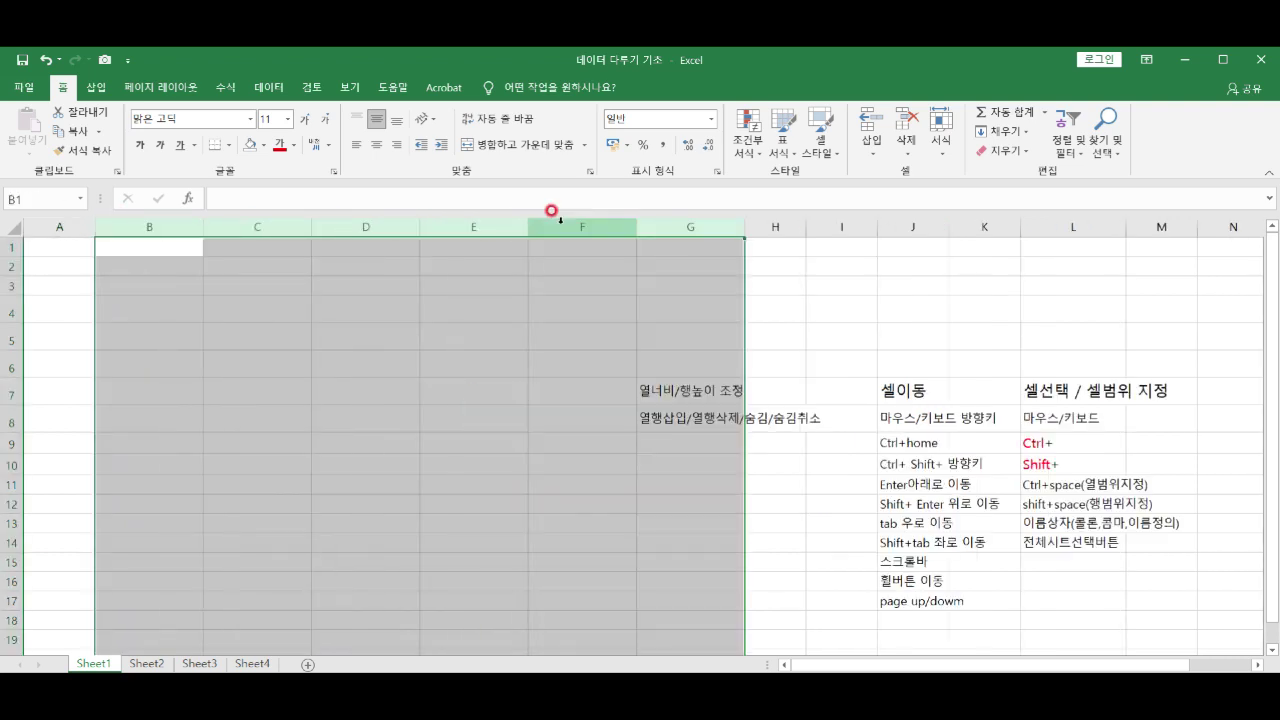
{"action": "left_click_drag", "start_coordinate": [744, 225], "coordinate": [700, 222]}
- Set the width of columns B through F to exactly 10
{"action": "left_click_drag", "start_coordinate": [128, 218], "coordinate": [380, 209]}
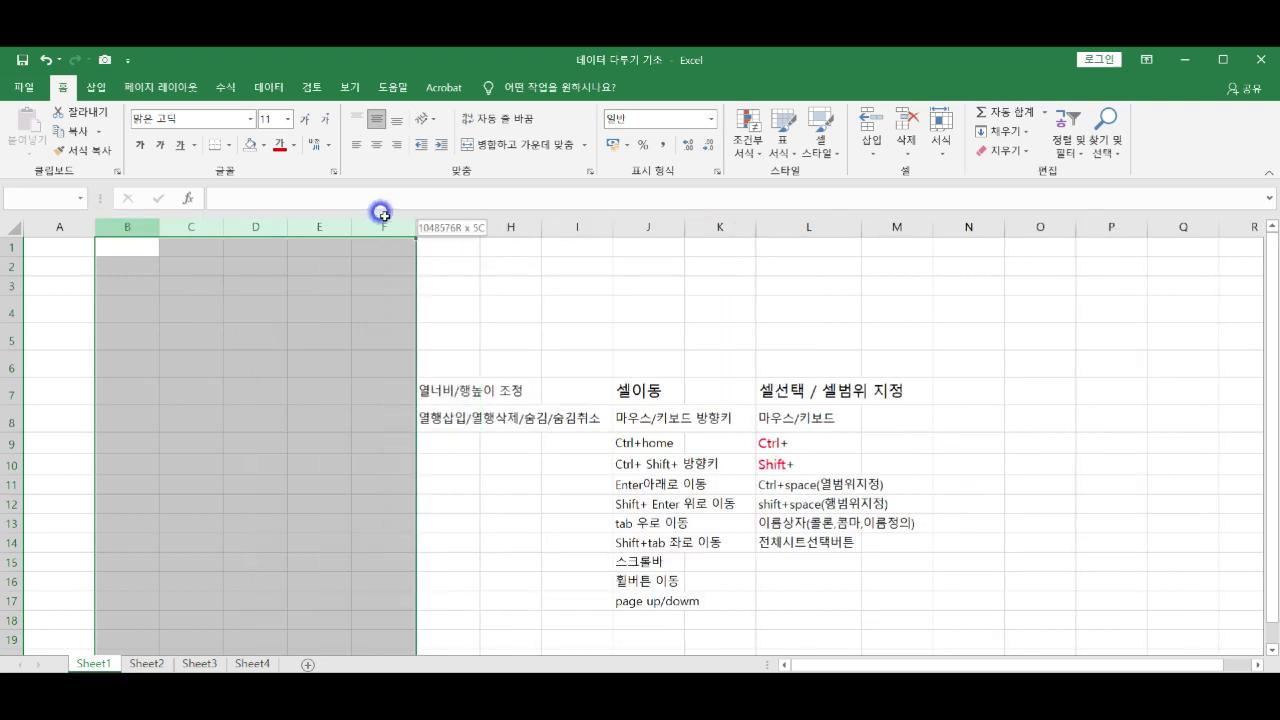
{"action": "right_click", "coordinate": [392, 228]}
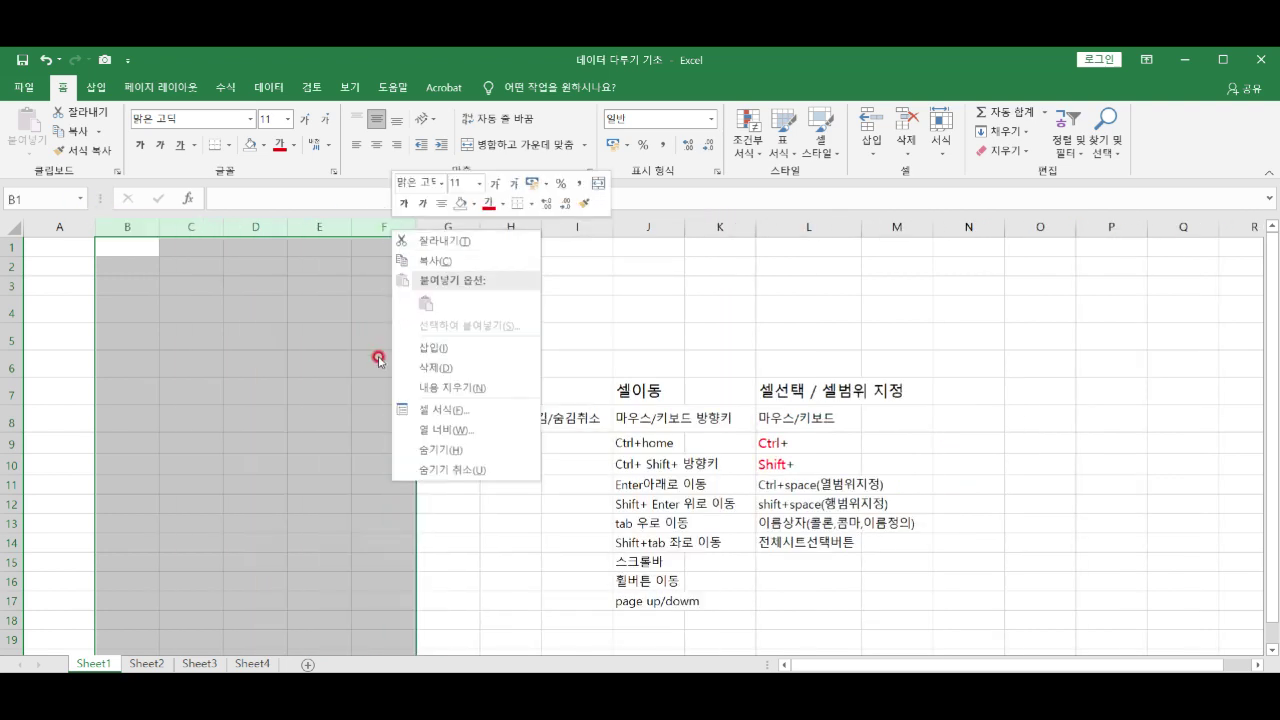
{"action": "left_click", "coordinate": [447, 429]}
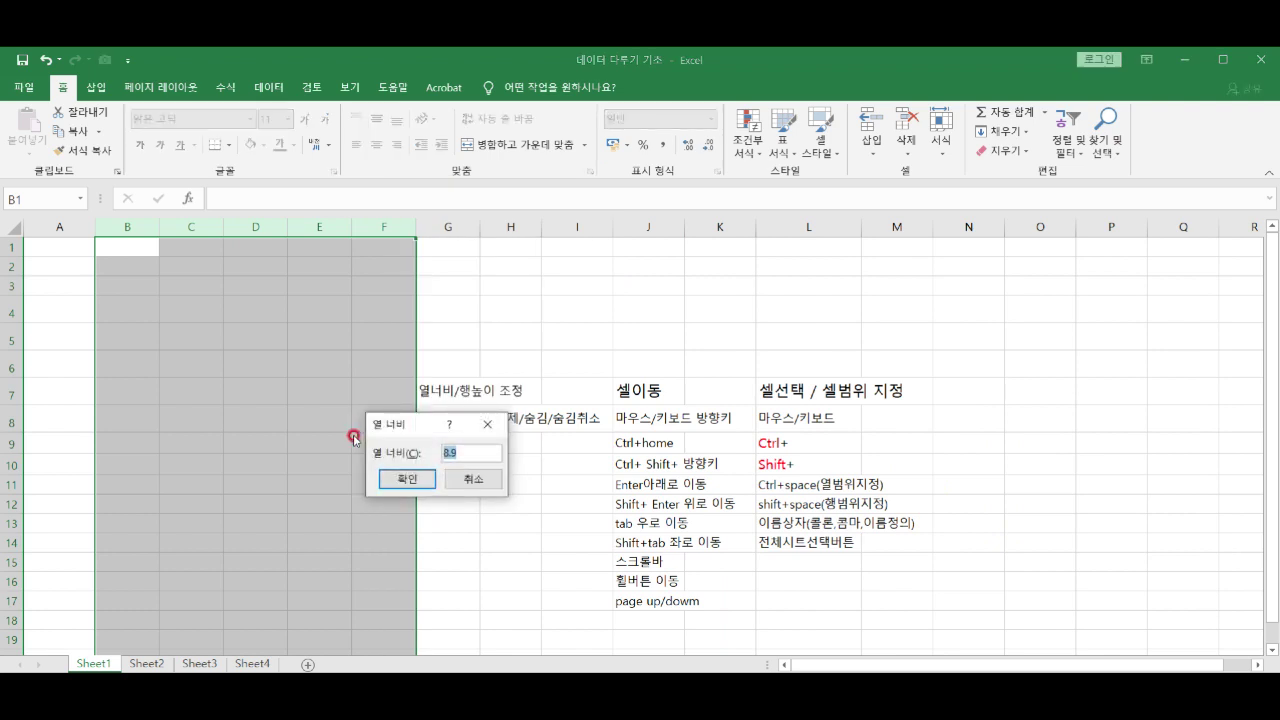
{"action": "type", "text": "10"}
{"action": "key", "text": "Return"}
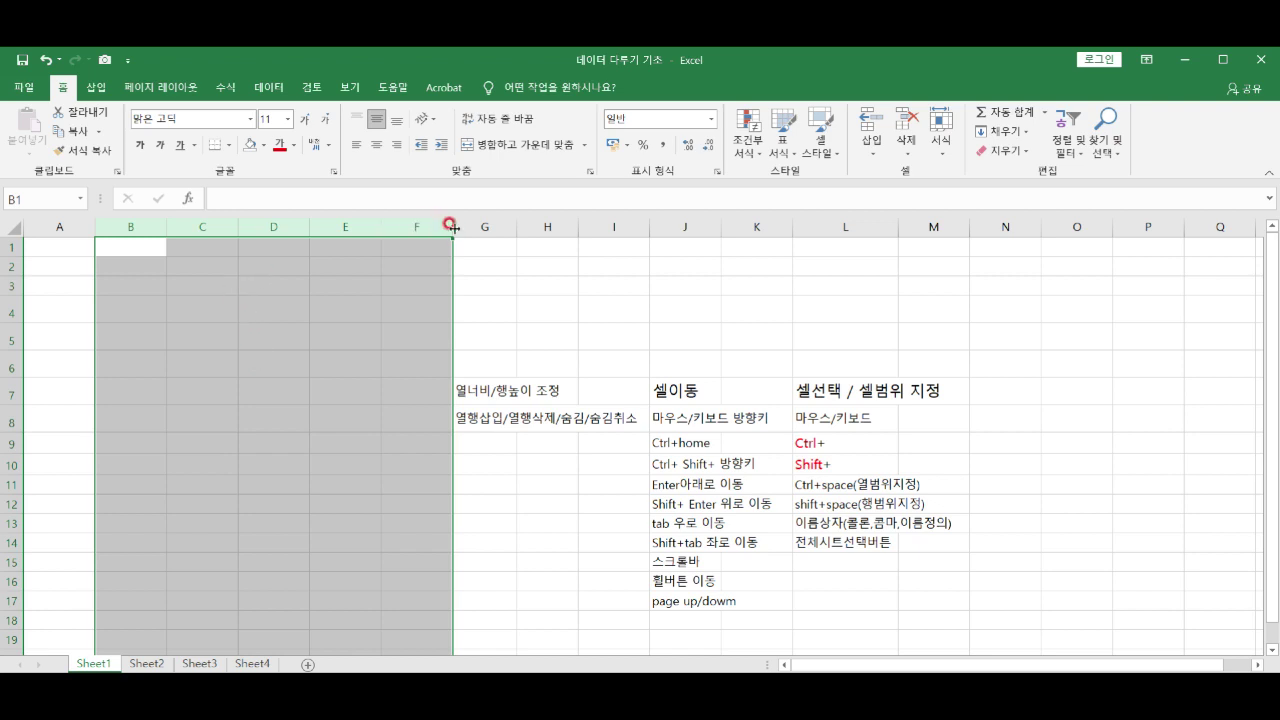
- Collapse columns B through F to zero width and unhide them using the neighbouring columns A and G
{"action": "left_click_drag", "start_coordinate": [453, 228], "coordinate": [103, 217]}
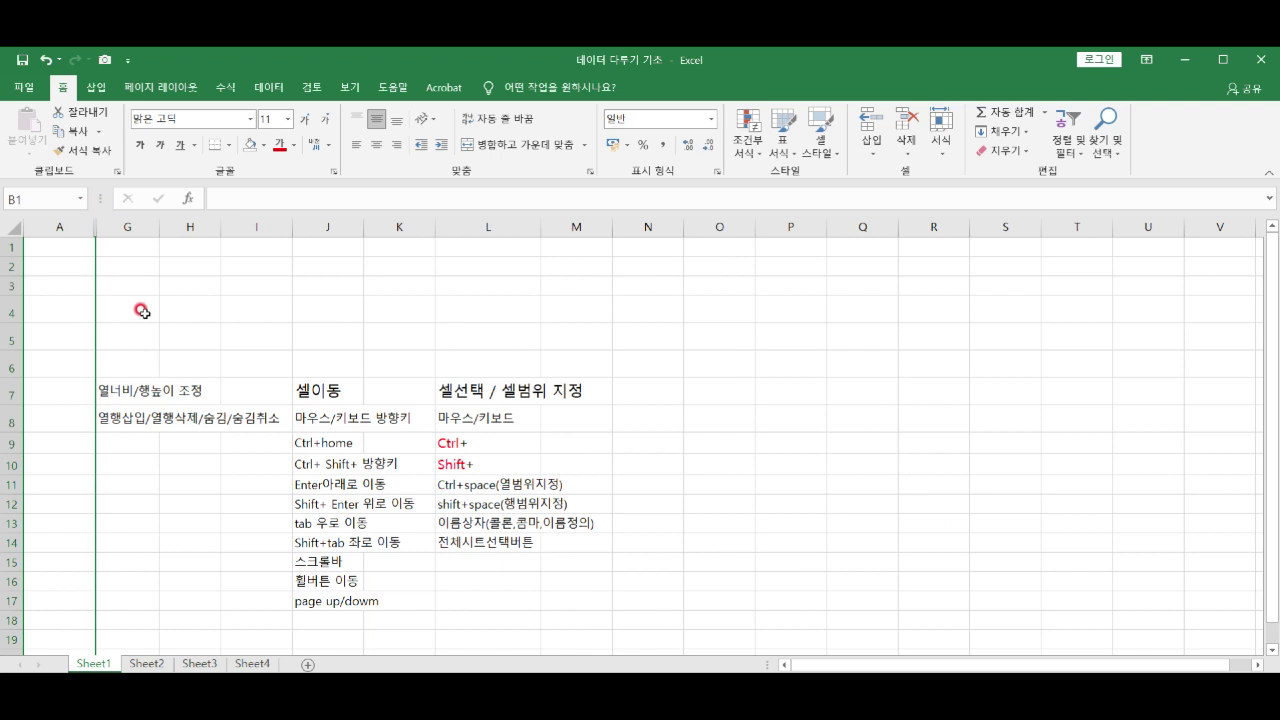
{"action": "left_click_drag", "start_coordinate": [72, 222], "coordinate": [112, 212]}
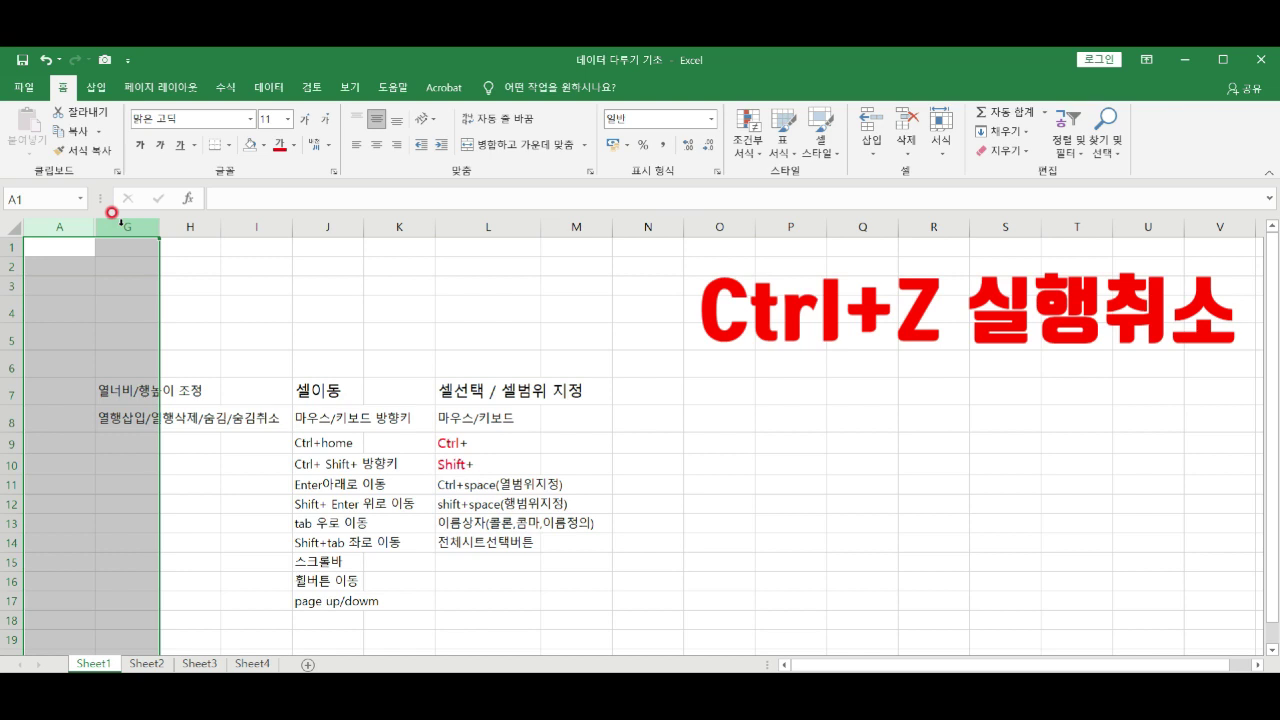
{"action": "right_click", "coordinate": [120, 225]}
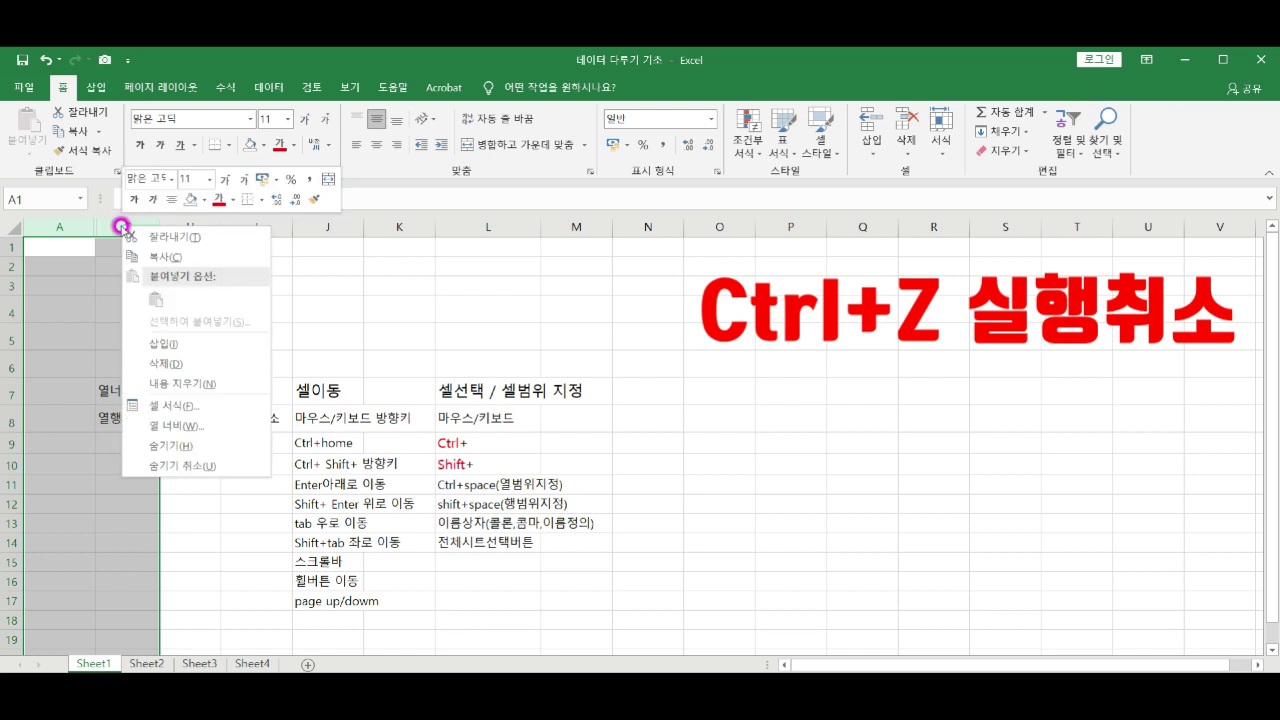
{"action": "left_click", "coordinate": [200, 466]}
{"action": "left_click", "coordinate": [198, 305]}
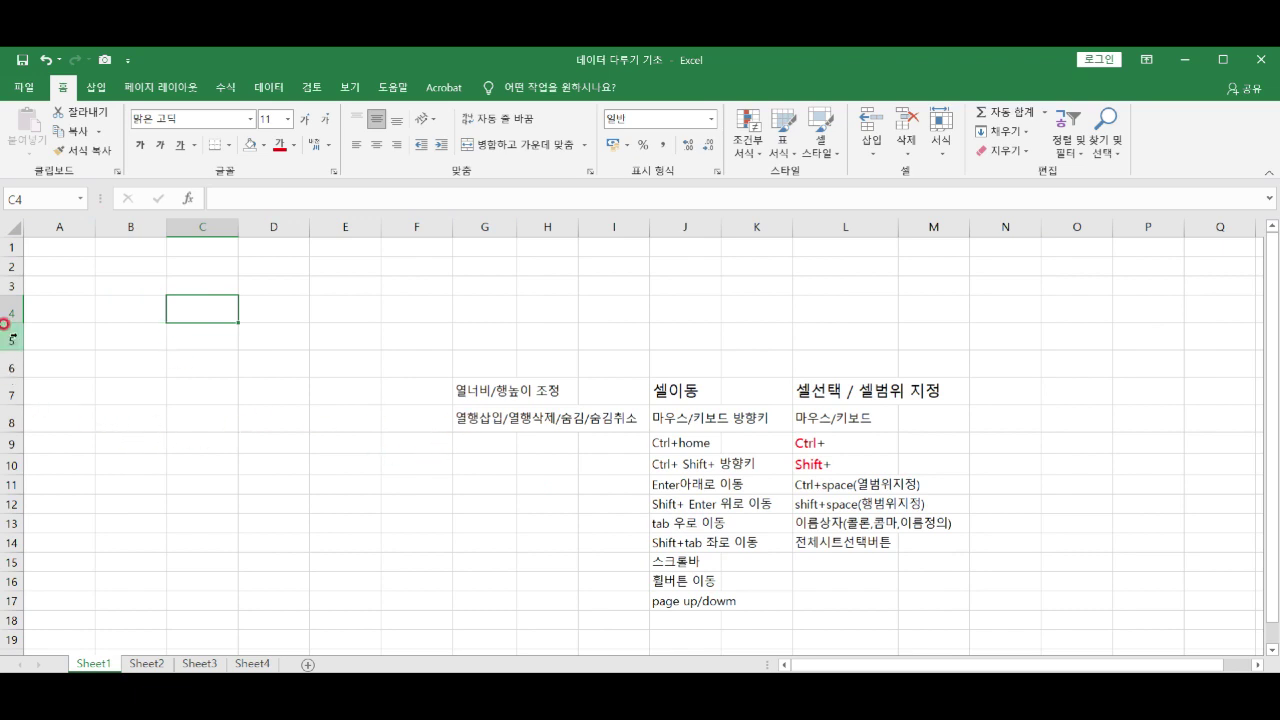
- Delete rows 7 and 8 from the sheet and undo the deletion
{"action": "left_click", "coordinate": [10, 388]}
{"action": "left_click_drag", "start_coordinate": [10, 388], "coordinate": [5, 424]}
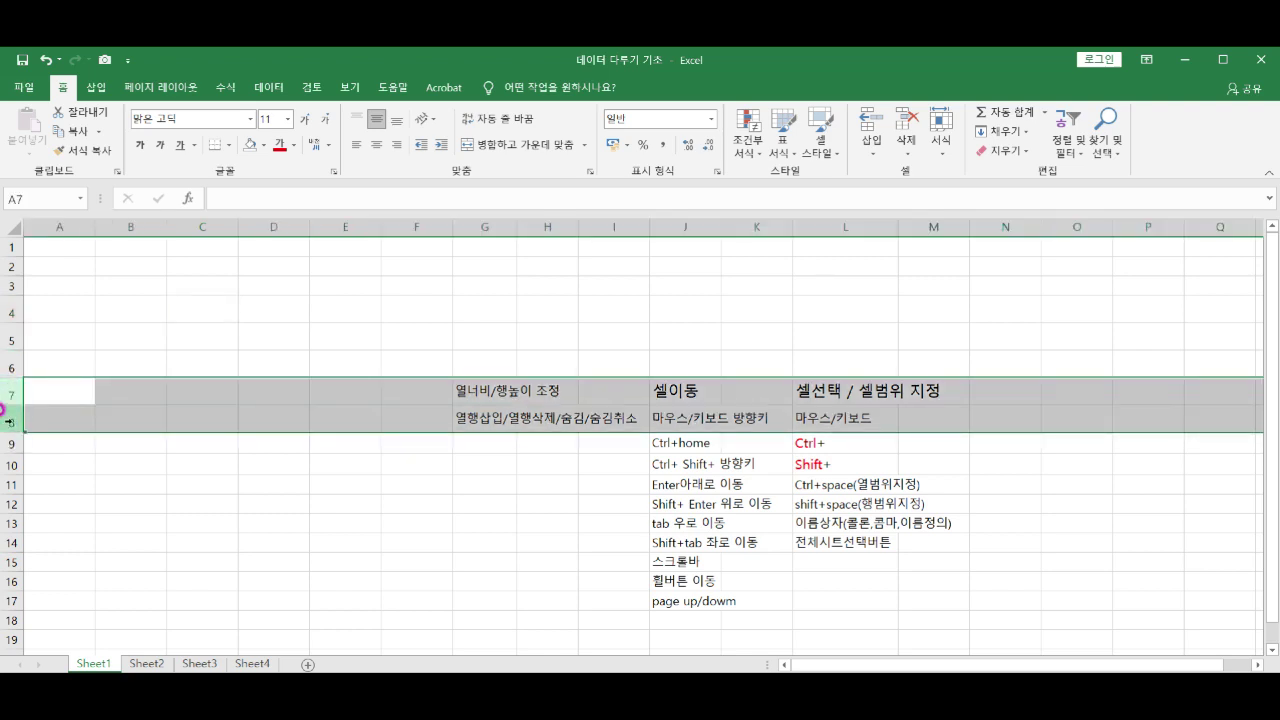
{"action": "right_click", "coordinate": [8, 421]}
{"action": "left_click", "coordinate": [69, 561]}
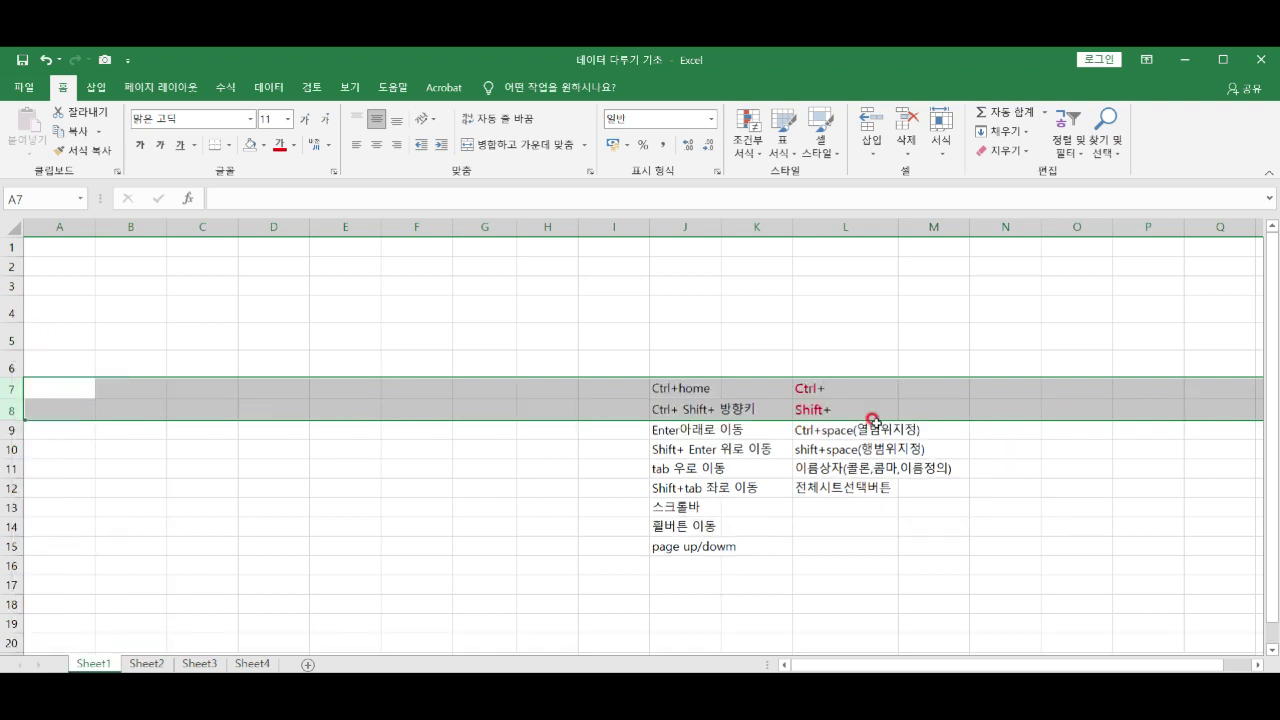
{"action": "key", "text": "ctrl+z"}
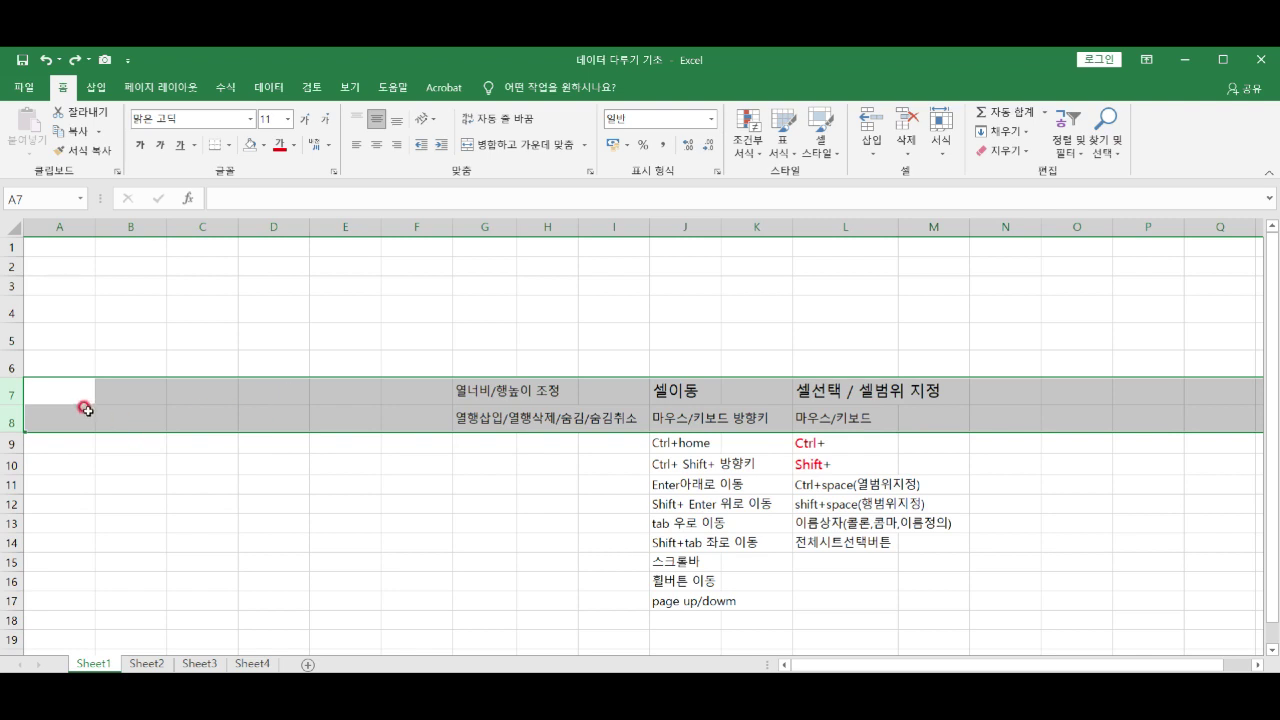
- Hide rows 7 and 8, which hold the section headings
{"action": "right_click", "coordinate": [6, 395]}
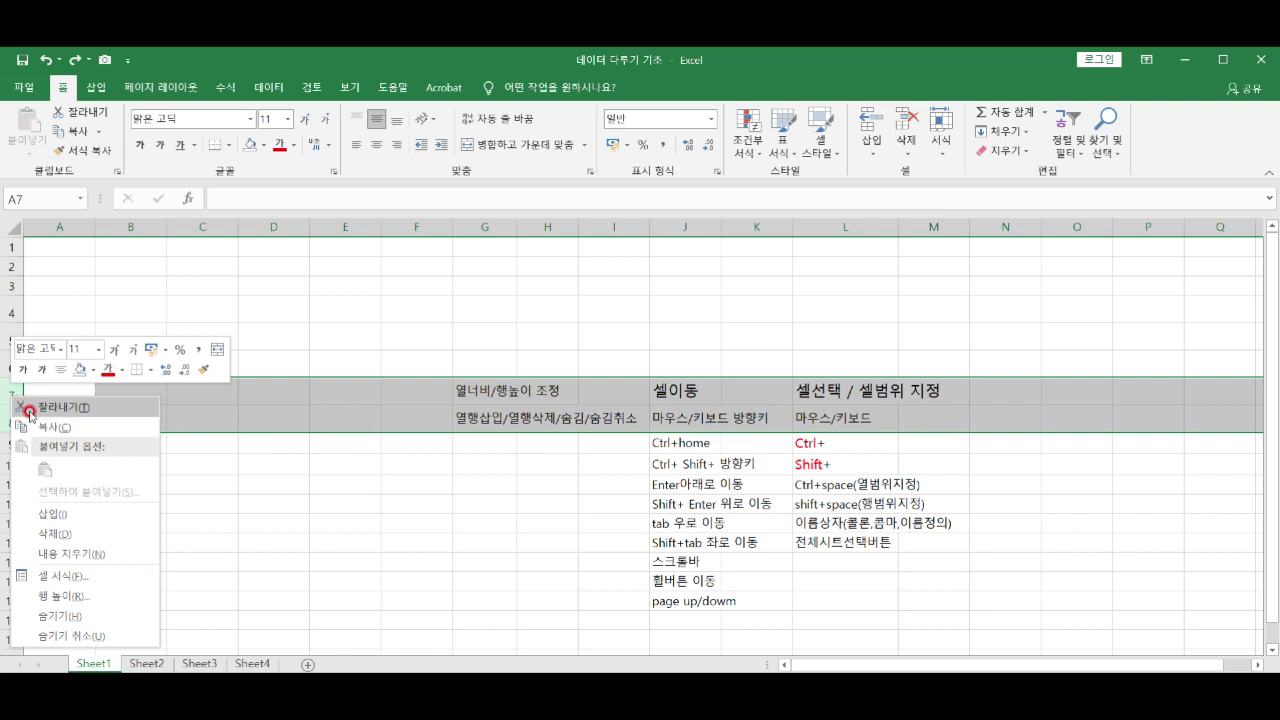
{"action": "left_click", "coordinate": [86, 617]}
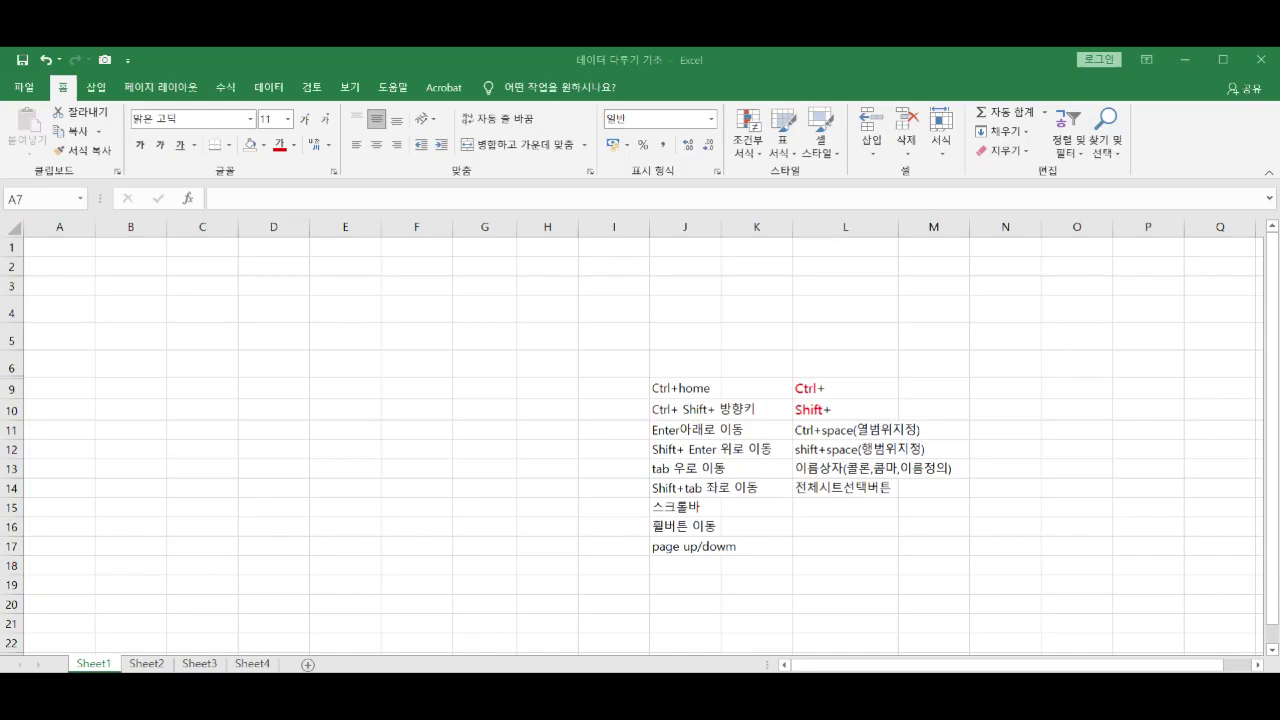
{"action": "left_click", "coordinate": [75, 410]}
- Unhide rows 7 and 8 by selecting the neighbouring rows 6 and 9
{"action": "left_click_drag", "start_coordinate": [17, 371], "coordinate": [9, 389]}
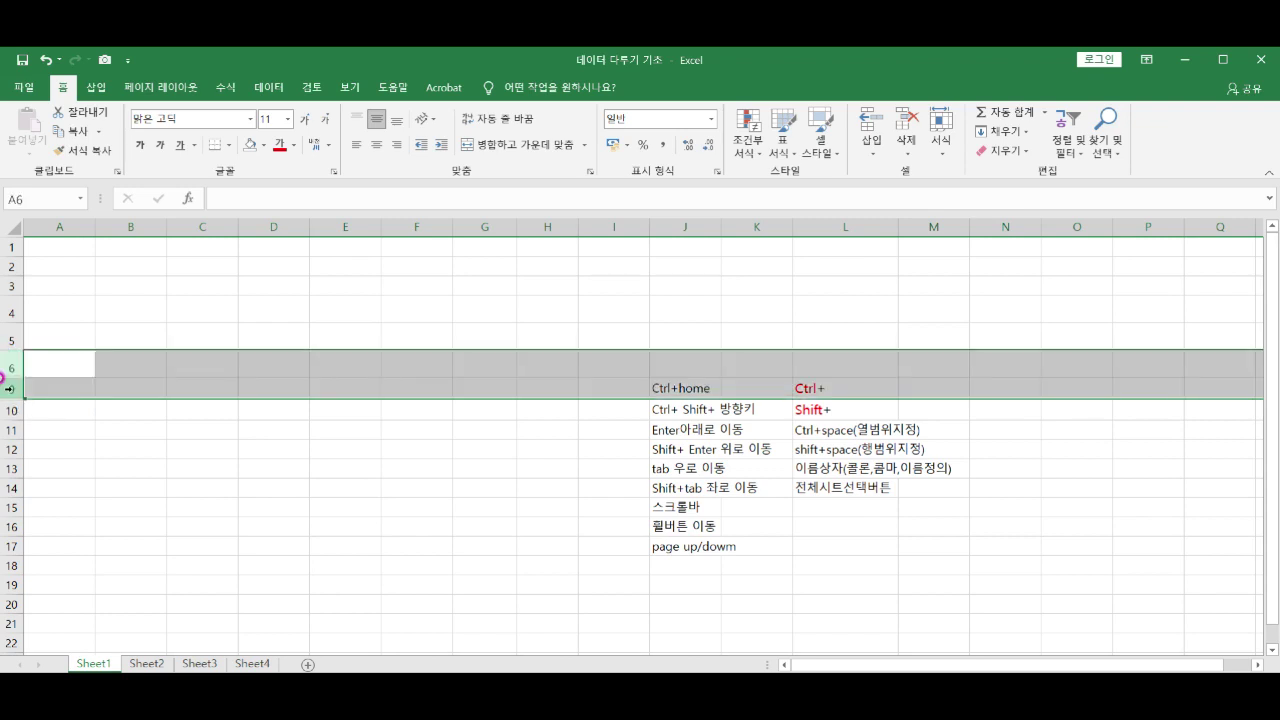
{"action": "right_click", "coordinate": [8, 389]}
{"action": "left_click", "coordinate": [107, 630]}
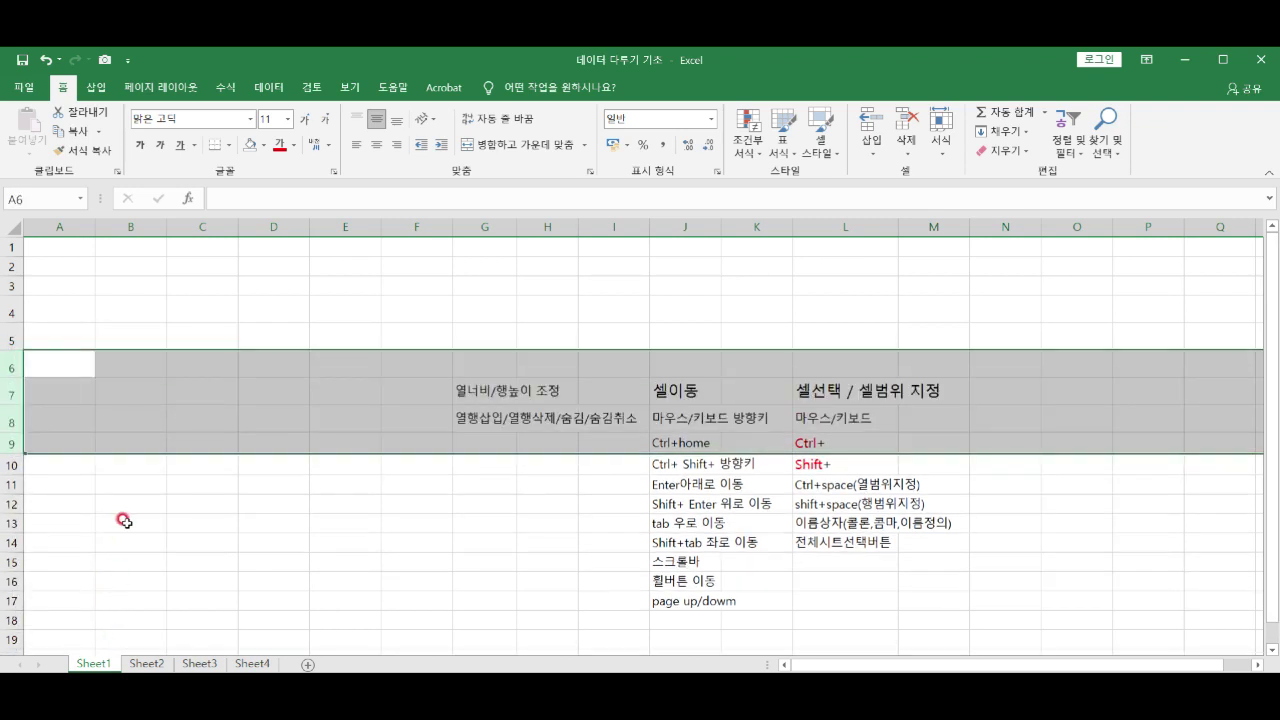
{"action": "left_click", "coordinate": [128, 503]}
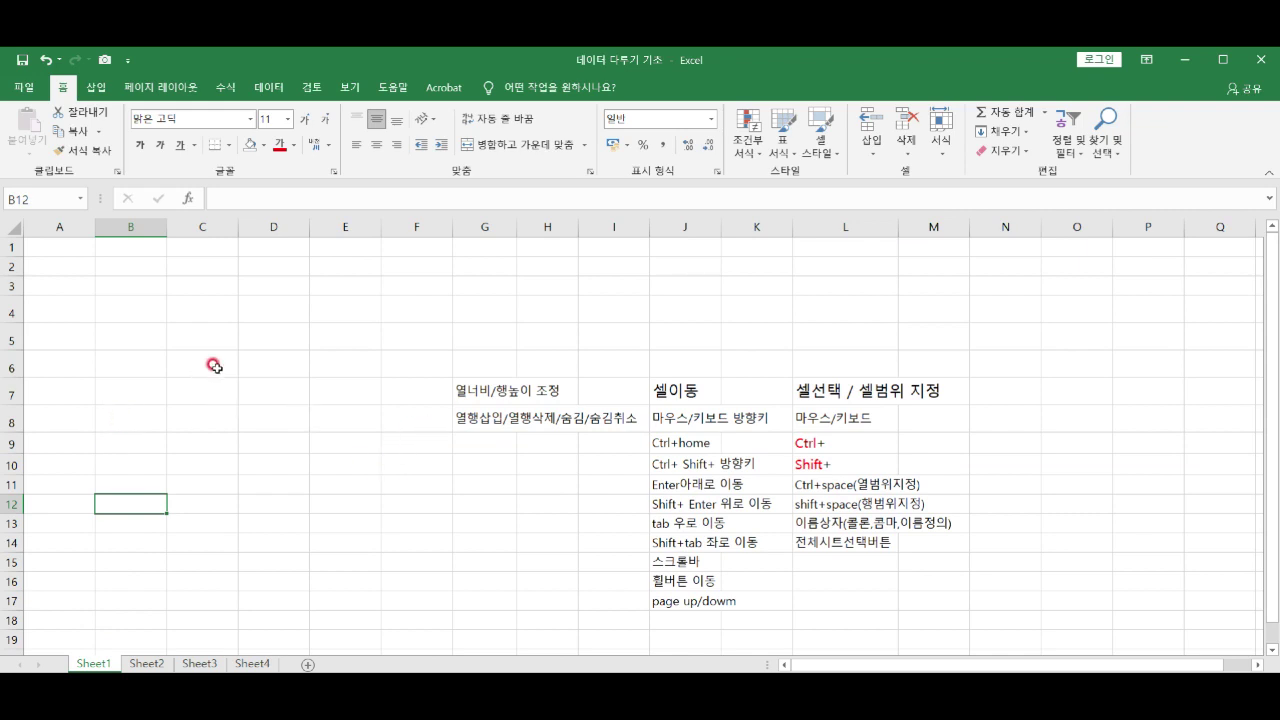
- Select various single cells across the empty area in columns B through E, ending on cell E10
{"action": "left_click", "coordinate": [114, 331]}
{"action": "left_click", "coordinate": [254, 329]}
{"action": "left_click", "coordinate": [151, 395]}
{"action": "left_click", "coordinate": [264, 424]}
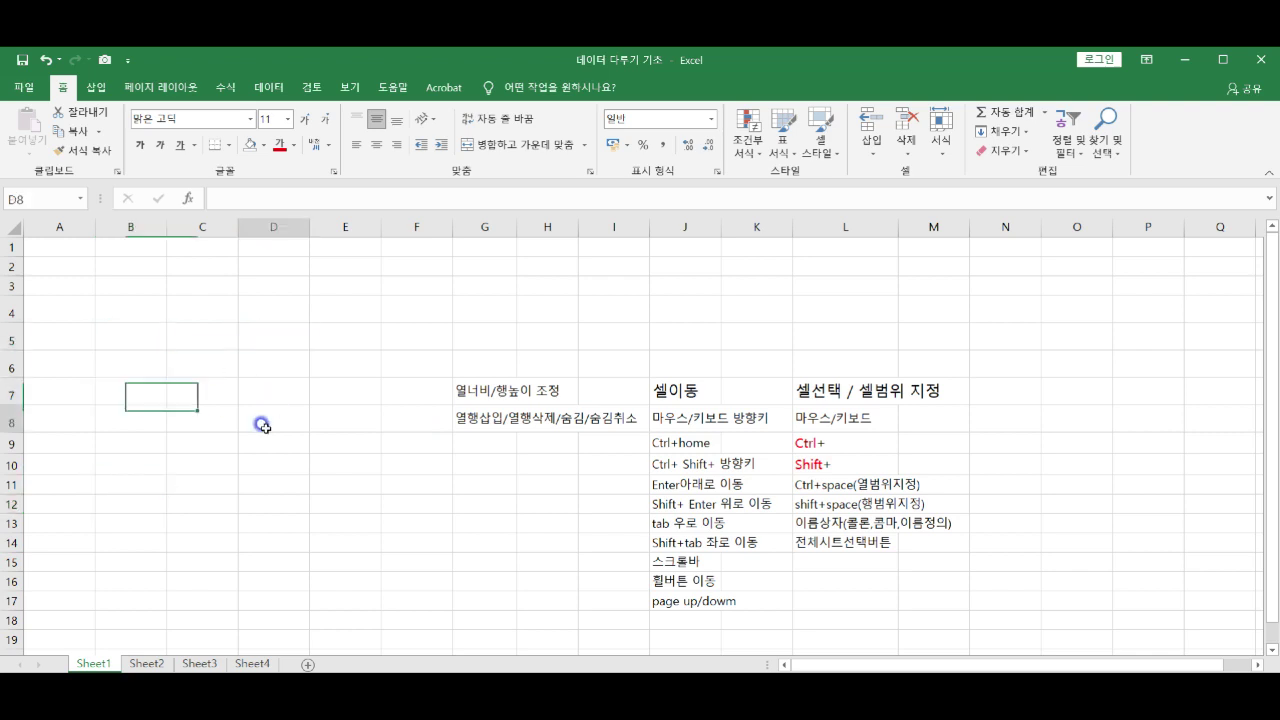
{"action": "left_click", "coordinate": [208, 464]}
{"action": "left_click", "coordinate": [141, 318]}
{"action": "left_click", "coordinate": [337, 358]}
{"action": "left_click", "coordinate": [262, 484]}
{"action": "left_click_drag", "start_coordinate": [86, 397], "coordinate": [112, 392]}
{"action": "left_click", "coordinate": [205, 313]}
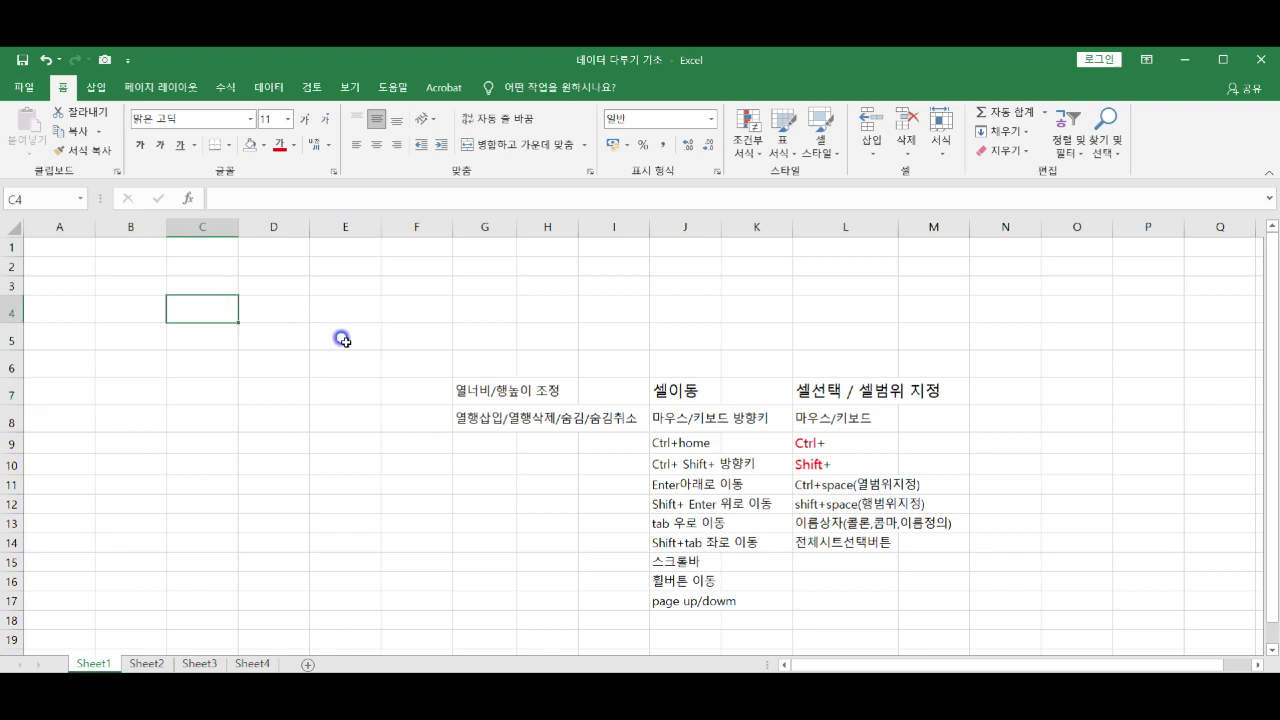
{"action": "left_click_drag", "start_coordinate": [322, 338], "coordinate": [330, 358]}
{"action": "left_click", "coordinate": [322, 462]}
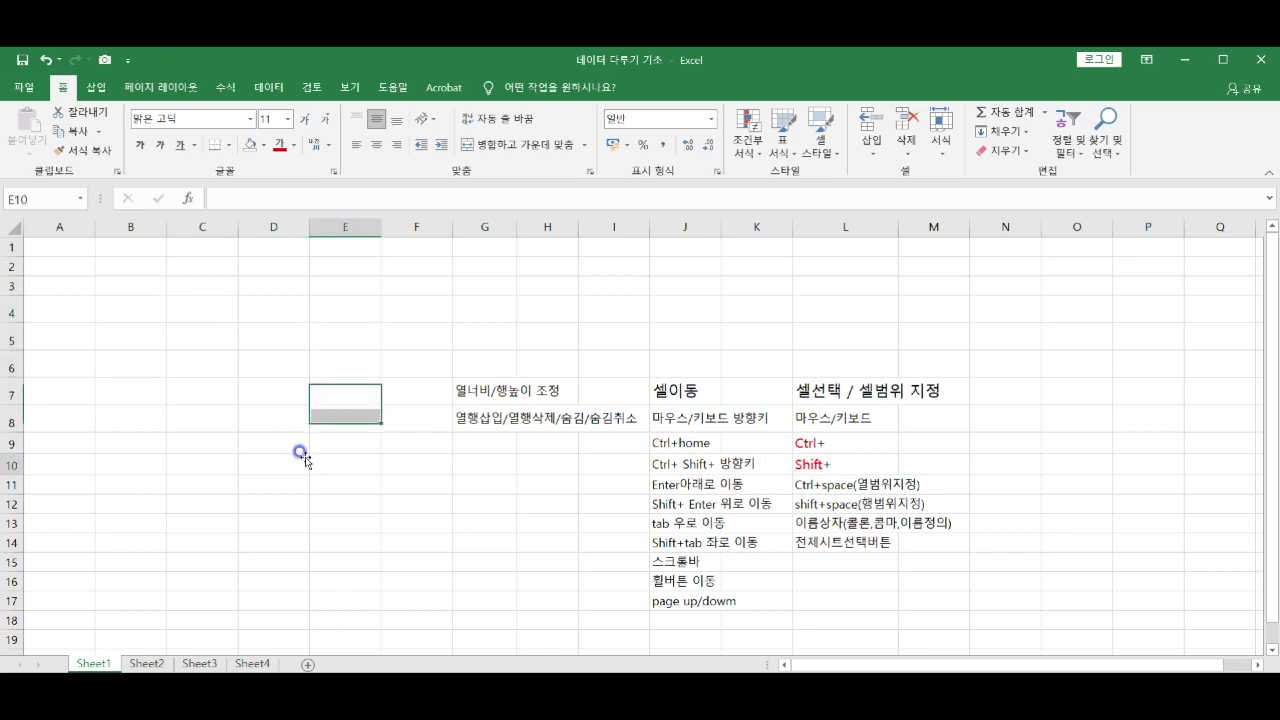
- Starting from cell B6, step the active cell right, left, down and up one cell at a time, ending on C5
{"action": "left_click", "coordinate": [152, 364]}
{"action": "key", "text": "Right"}
{"action": "key", "text": "Right"}
{"action": "key", "text": "Right"}
{"action": "key", "text": "Left"}
{"action": "key", "text": "Left"}
{"action": "key", "text": "Left"}
{"action": "key", "text": "Down"}
{"action": "key", "text": "Down"}
{"action": "key", "text": "Up"}
{"action": "key", "text": "Up"}
{"action": "key", "text": "Up"}
{"action": "key", "text": "Down"}
{"action": "key", "text": "Down"}
{"action": "key", "text": "Right"}
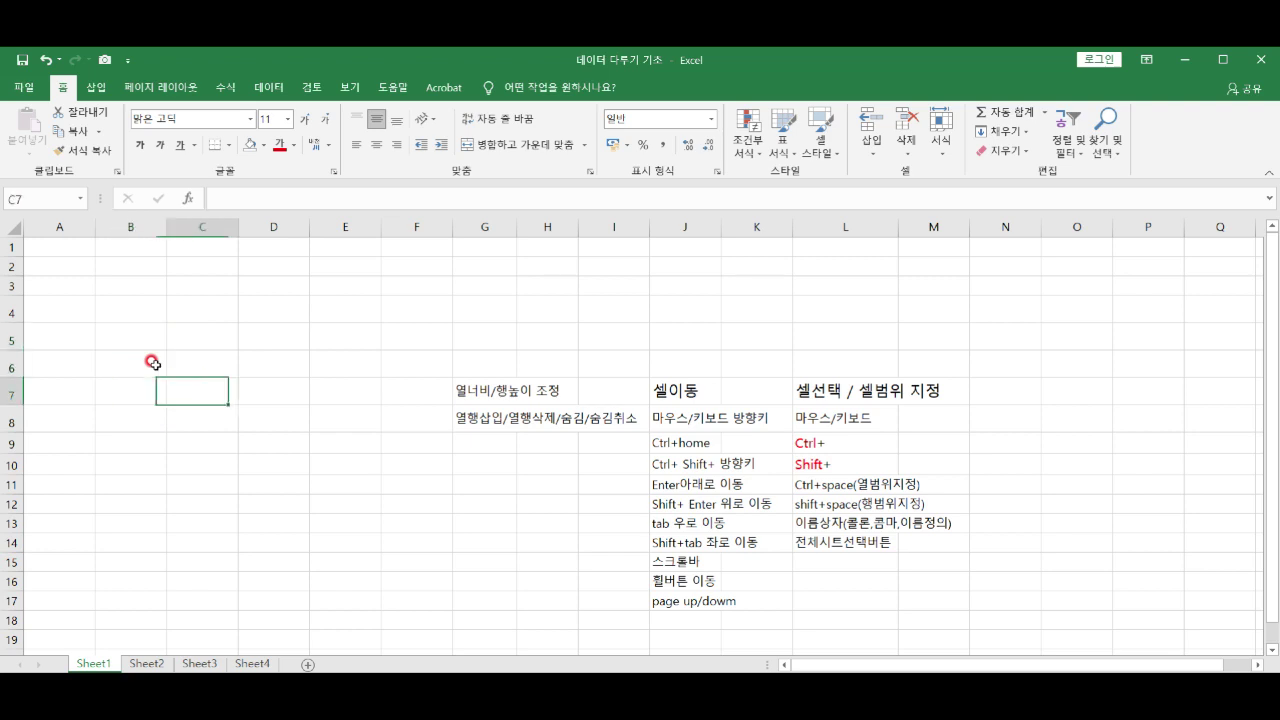
{"action": "key", "text": "Up"}
{"action": "key", "text": "Up"}
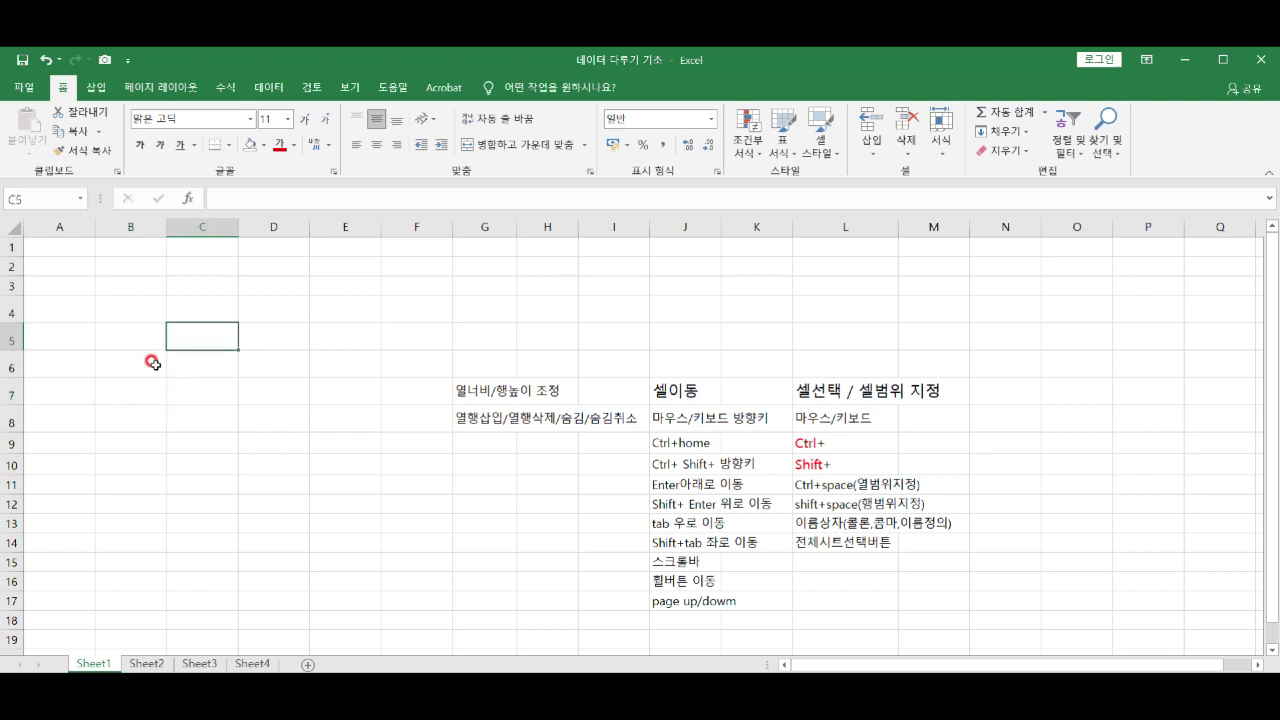
- Move the active cell down column C one row at a time from C5 to C11
{"action": "key", "text": "Return"}
{"action": "key", "text": "Return"}
{"action": "key", "text": "Return"}
{"action": "key", "text": "Return"}
{"action": "key", "text": "Return"}
{"action": "key", "text": "Return"}
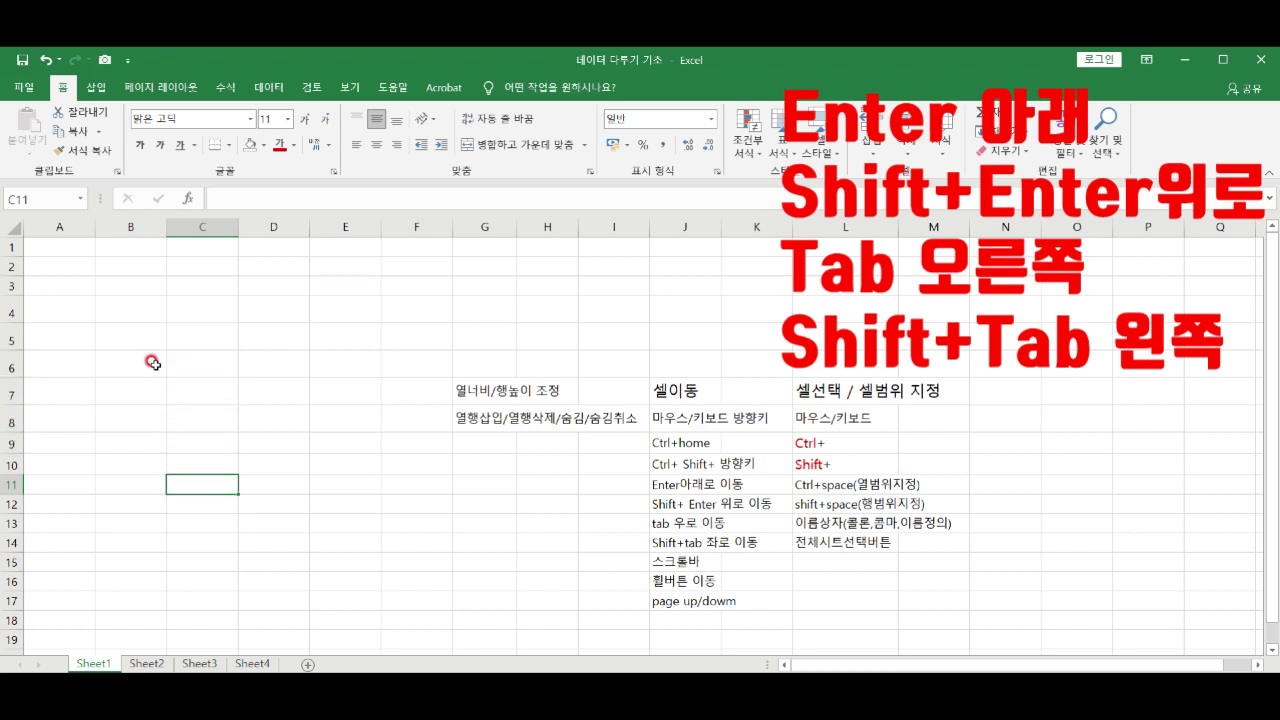
- Move the active cell back up column C one row at a time to C4
{"action": "key", "text": "shift+Return"}
{"action": "key", "text": "shift+Return"}
{"action": "key", "text": "shift+Return"}
{"action": "key", "text": "shift+Return"}
{"action": "key", "text": "shift+Return"}
{"action": "key", "text": "shift+Return"}
{"action": "key", "text": "shift+Return"}
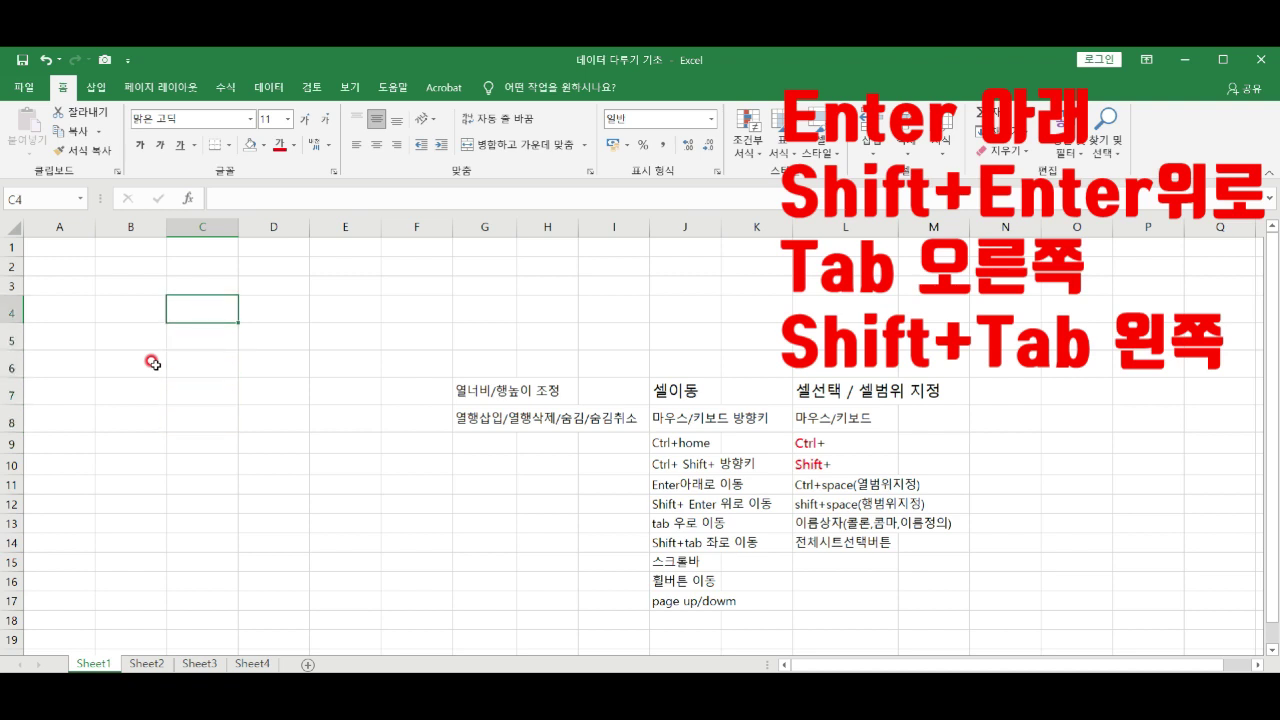
- Move the active cell rightward along row 4 one column at a time to J4
{"action": "key", "text": "Tab"}
{"action": "key", "text": "Tab"}
{"action": "key", "text": "Tab"}
{"action": "key", "text": "Tab"}
{"action": "key", "text": "Tab"}
{"action": "key", "text": "Tab"}
{"action": "key", "text": "Tab"}
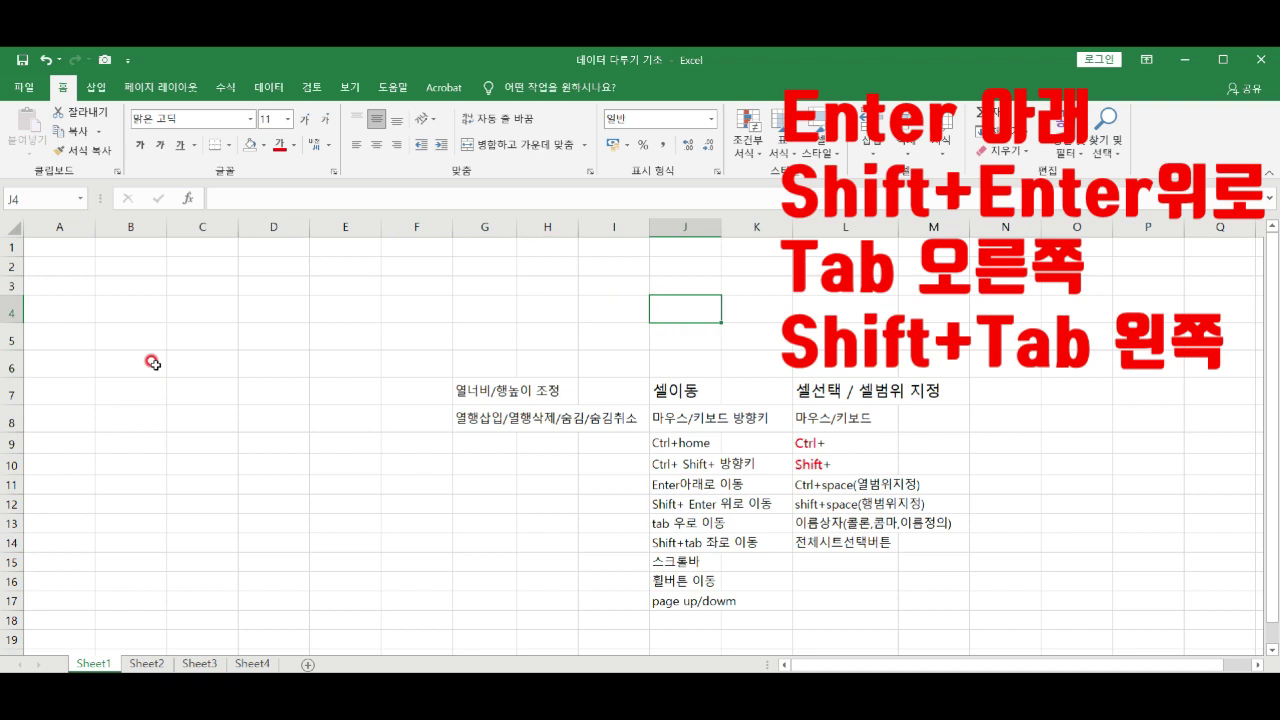
- Move the active cell leftward along row 4 one column at a time to D4
{"action": "key", "text": "shift+Tab"}
{"action": "key", "text": "shift+Tab"}
{"action": "key", "text": "shift+Tab"}
{"action": "key", "text": "shift+Tab"}
{"action": "key", "text": "shift+Tab"}
{"action": "key", "text": "shift+Tab"}
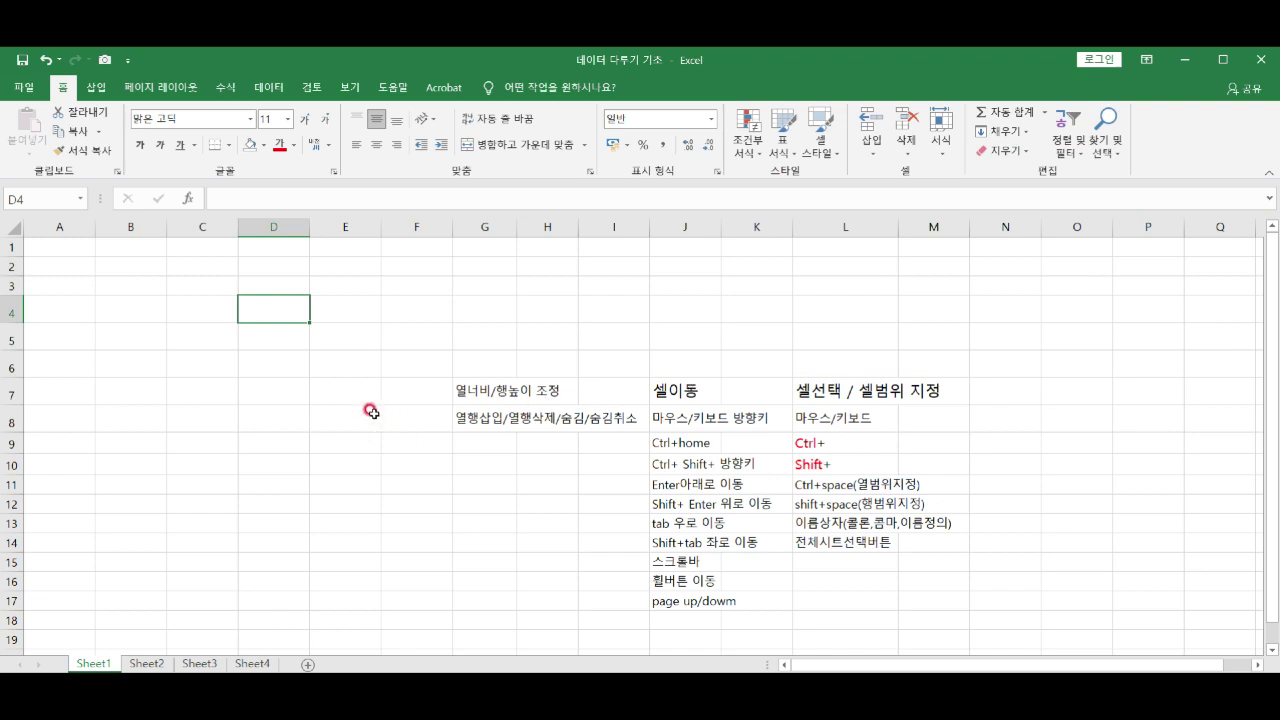
- Browse Sheet1 downward past row 18 and back to row 1, and sideways across its columns
{"action": "scroll", "coordinate": [353, 398], "scroll_direction": "down", "scroll_amount": 3}
{"action": "scroll", "coordinate": [352, 400], "scroll_direction": "up", "scroll_amount": 11}
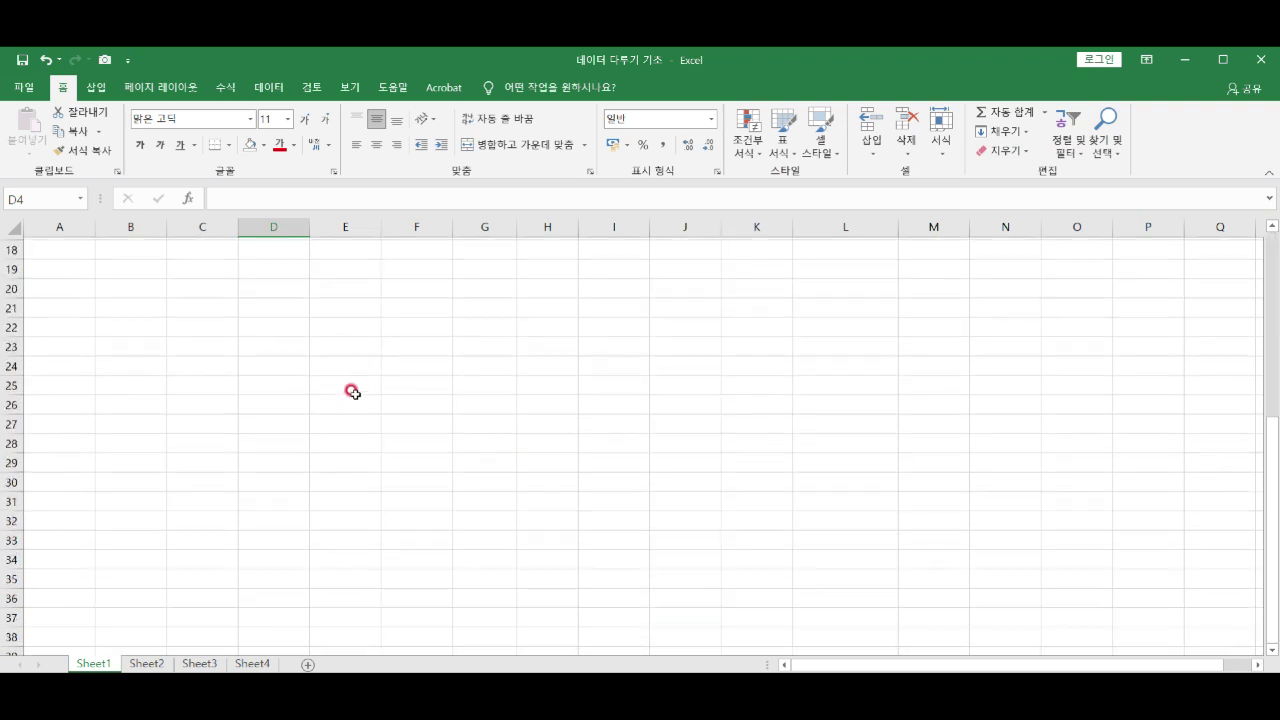
{"action": "left_click_drag", "start_coordinate": [1264, 433], "coordinate": [1274, 343]}
{"action": "left_click_drag", "start_coordinate": [857, 663], "coordinate": [829, 663]}
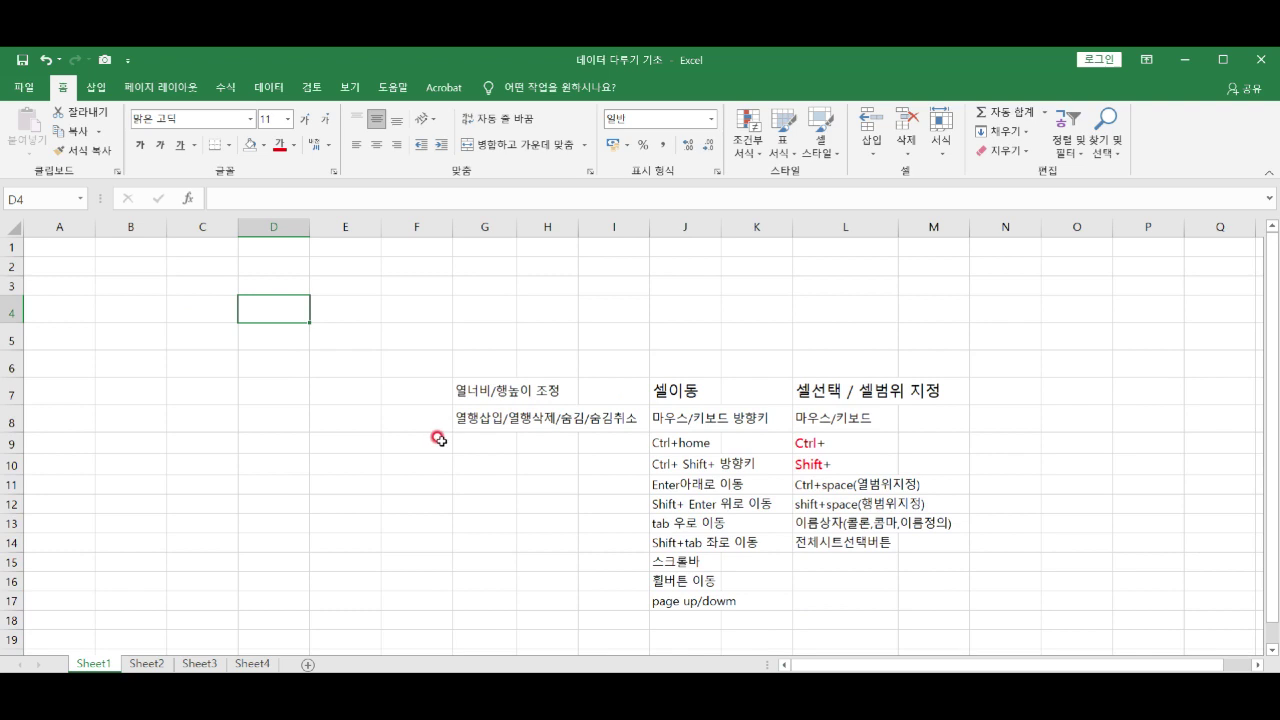
- From cell D6, move the active cell two screens down the sheet and two screens back up
{"action": "left_click", "coordinate": [273, 366]}
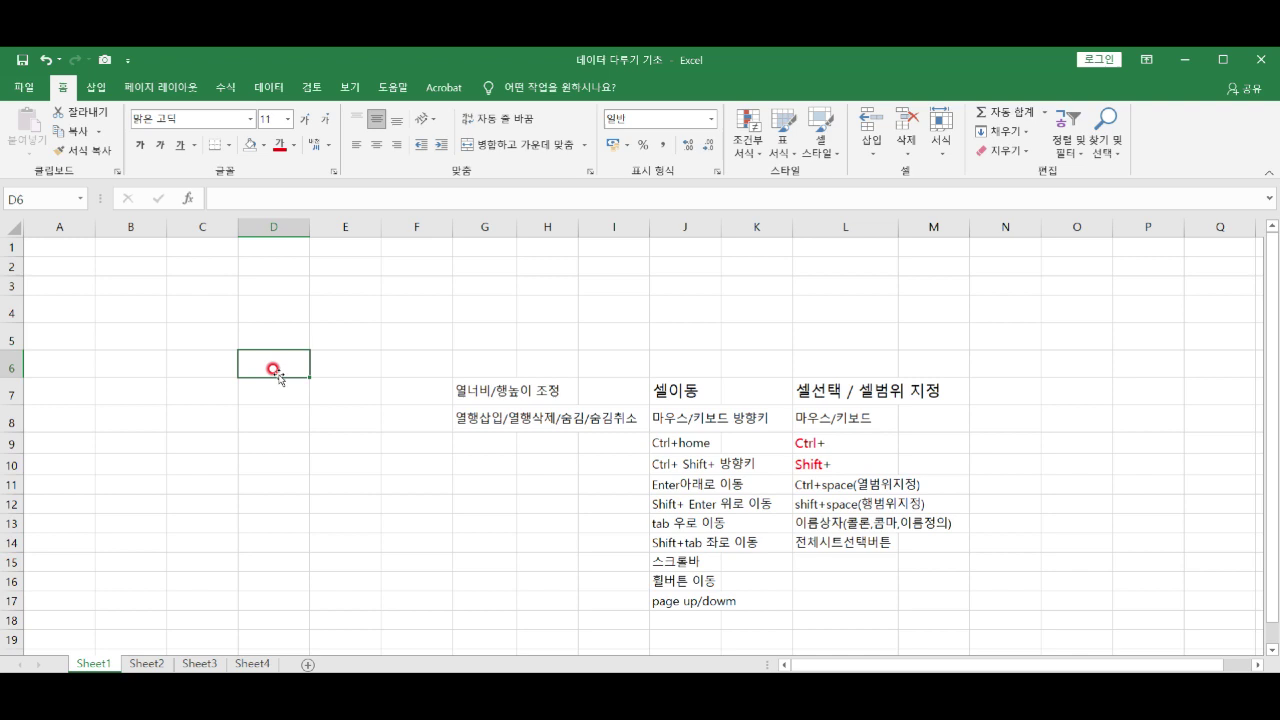
{"action": "key", "text": "Page_Down"}
{"action": "key", "text": "Page_Down"}
{"action": "key", "text": "Page_Up"}
{"action": "key", "text": "Page_Up"}
- Jump from cell D18 straight to cell A1, and select cell F7
{"action": "left_click", "coordinate": [494, 600]}
{"action": "left_click", "coordinate": [292, 618]}
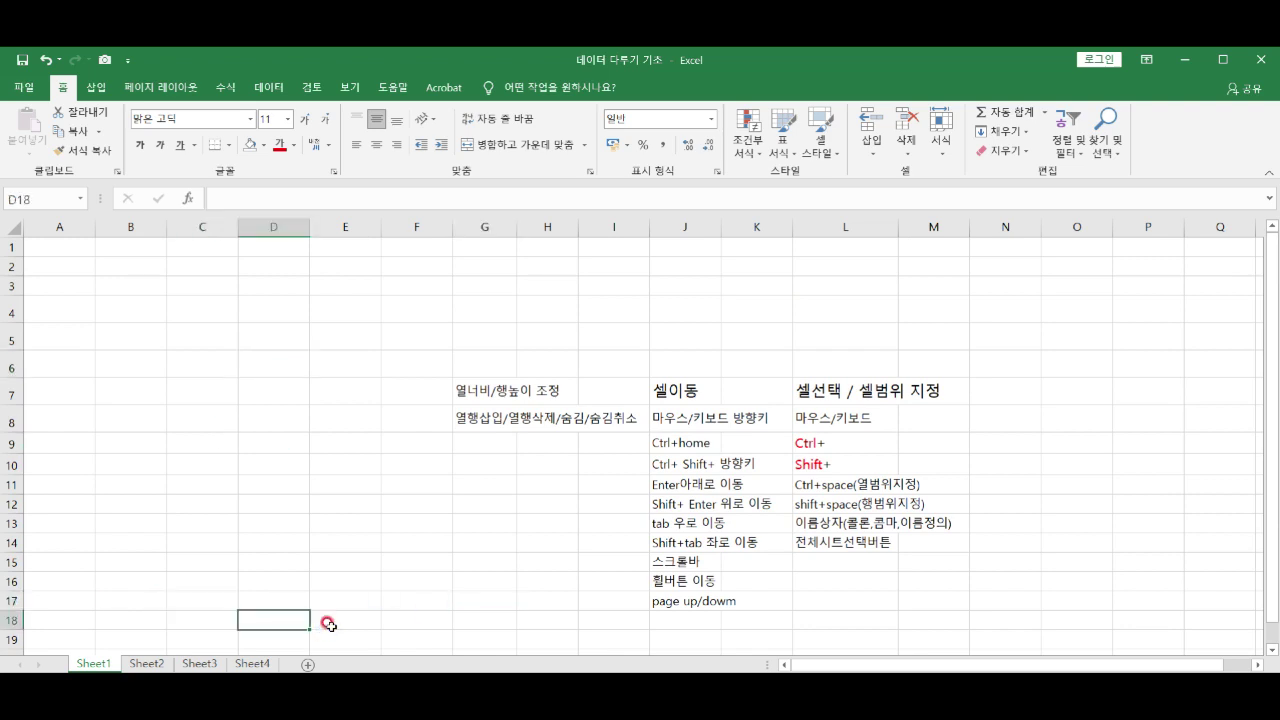
{"action": "key", "text": "ctrl+Home"}
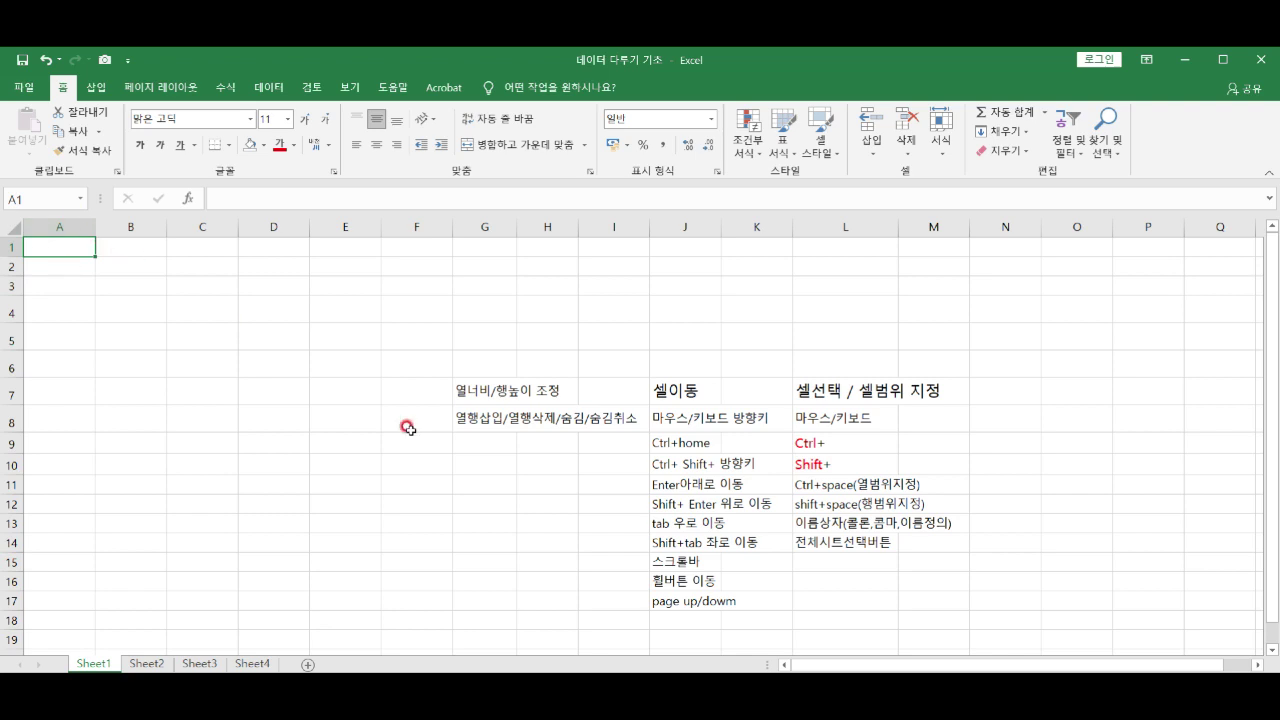
{"action": "left_click", "coordinate": [392, 398]}
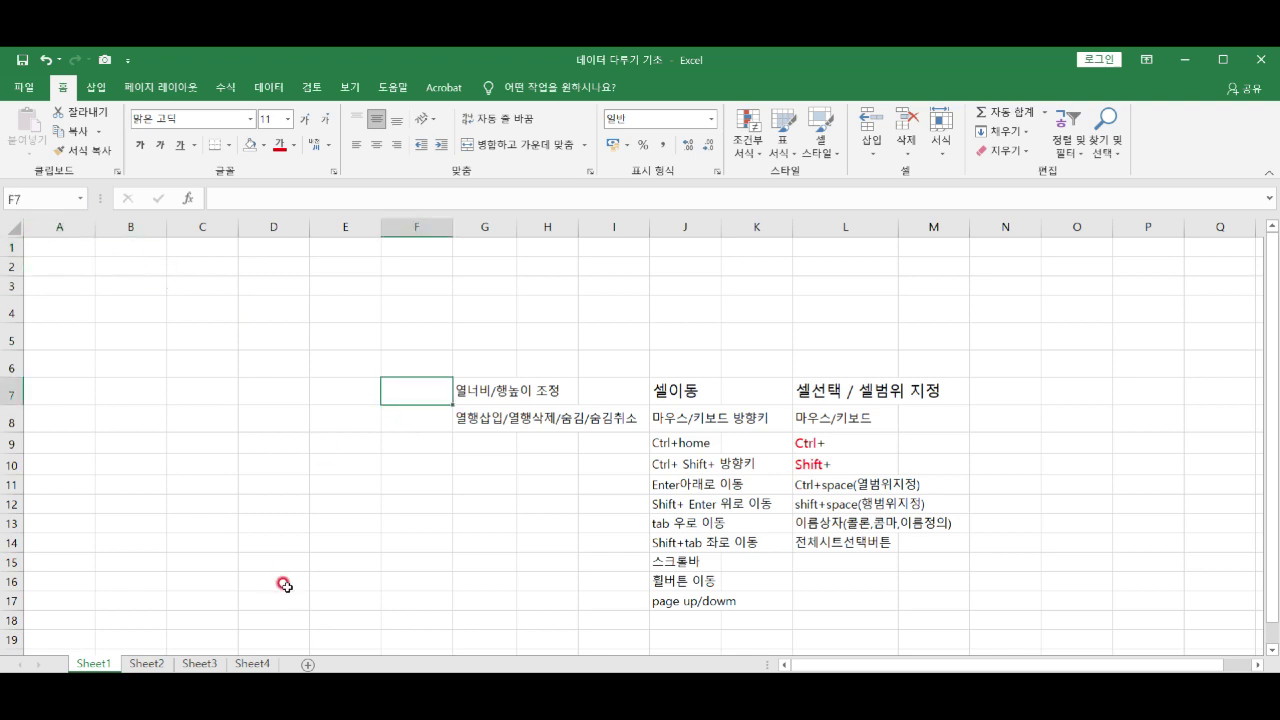
- On Sheet2, select the whole sales table by extending from header cell B2 to its last column and last row, I134
{"action": "left_click", "coordinate": [152, 662]}
{"action": "left_click", "coordinate": [119, 284]}
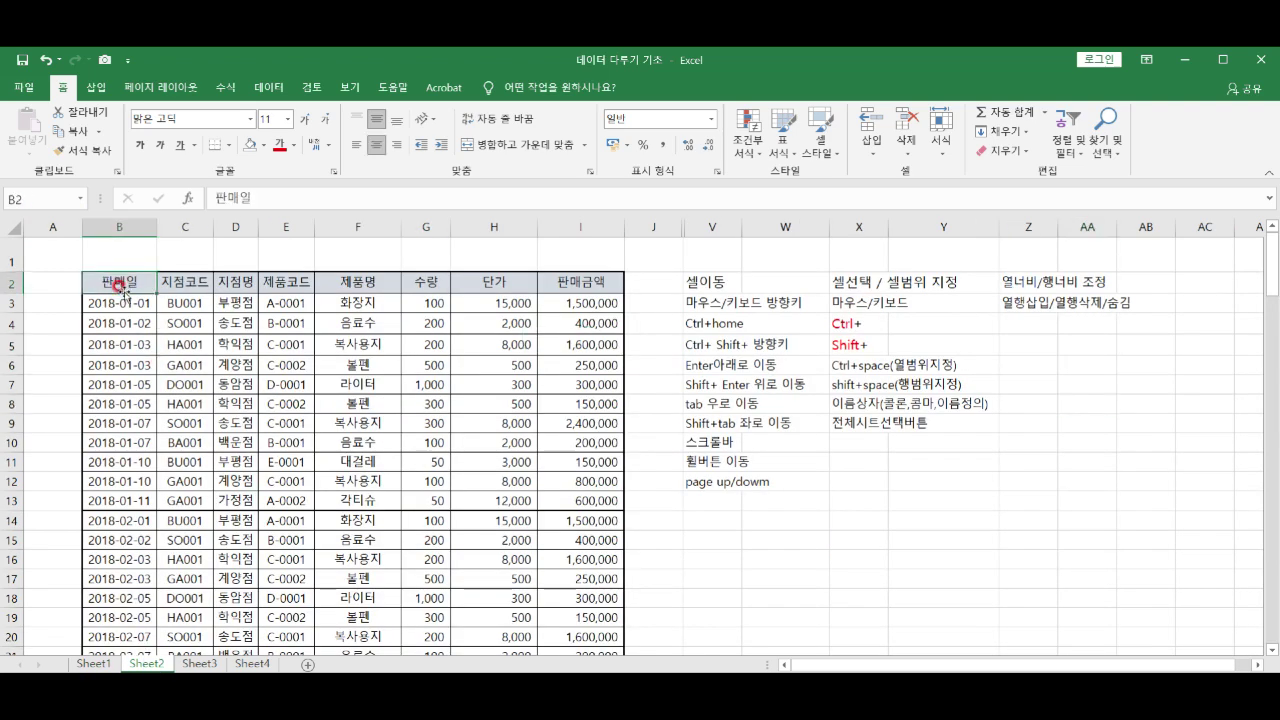
{"action": "key", "text": "ctrl+shift+Right"}
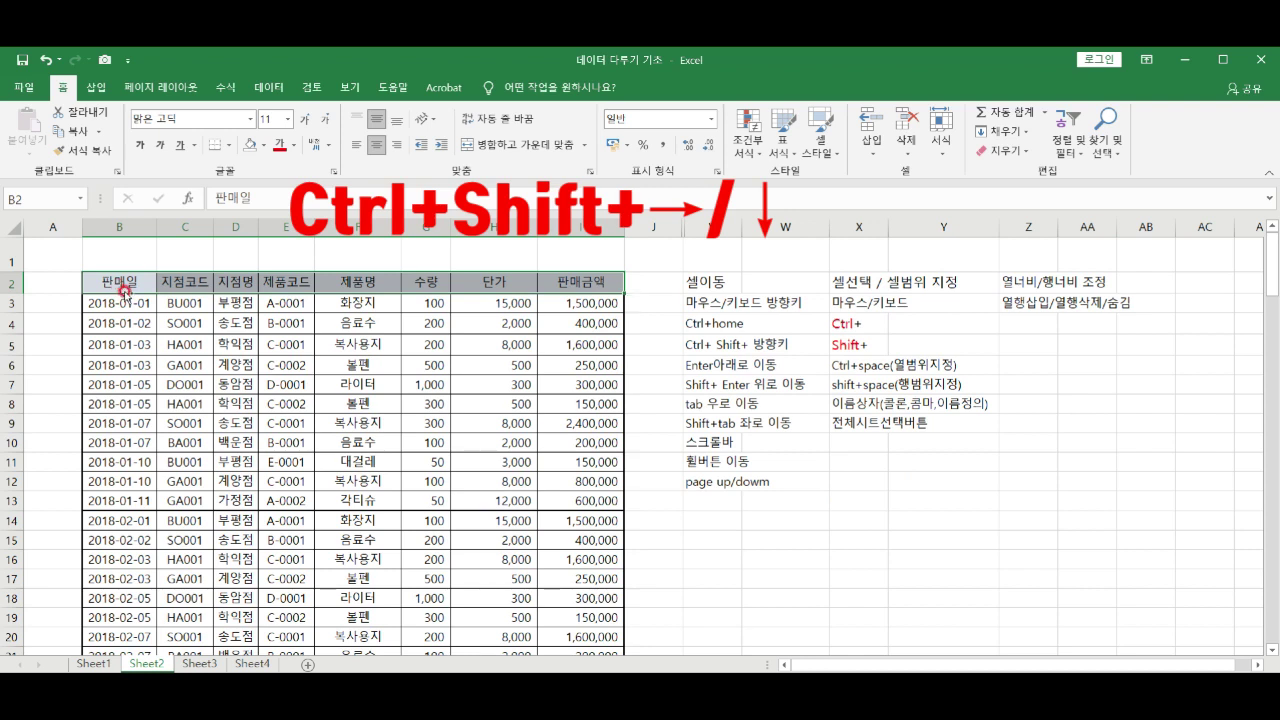
{"action": "key", "text": "ctrl+shift+Down"}
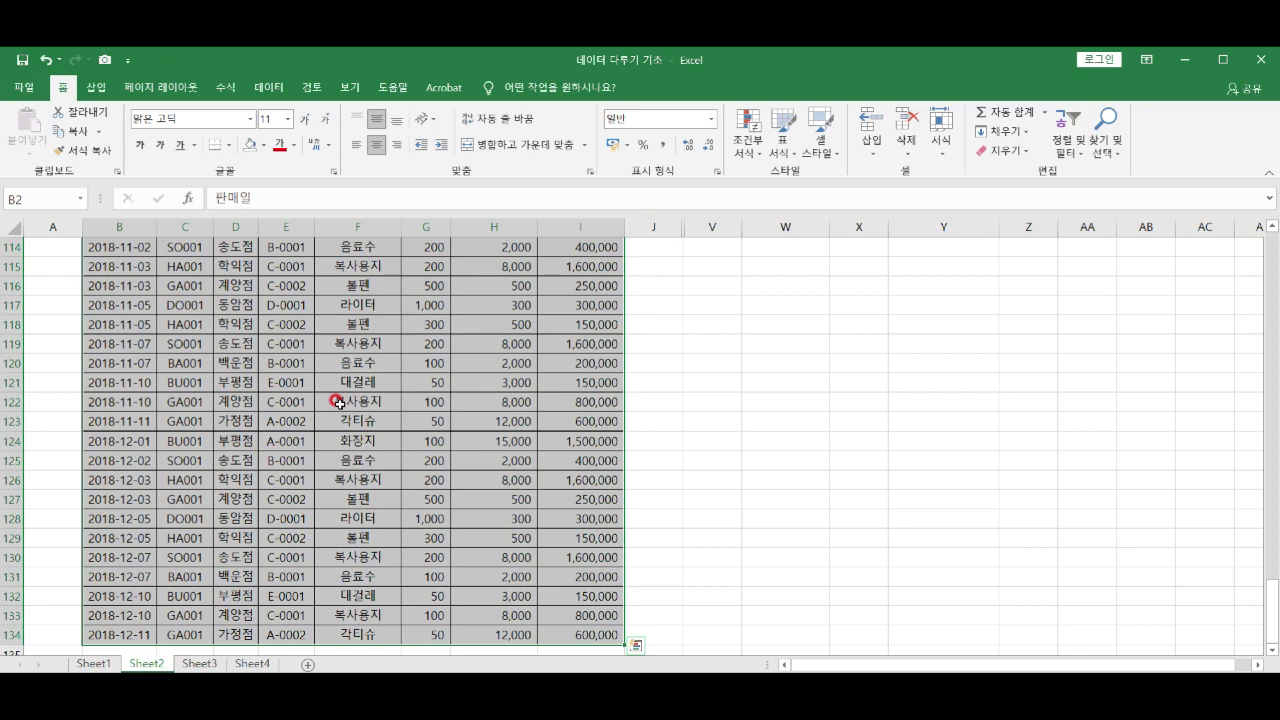
- Return to cell A1 on Sheet2, and select the heading cell L7 on Sheet1
{"action": "key", "text": "ctrl+Home"}
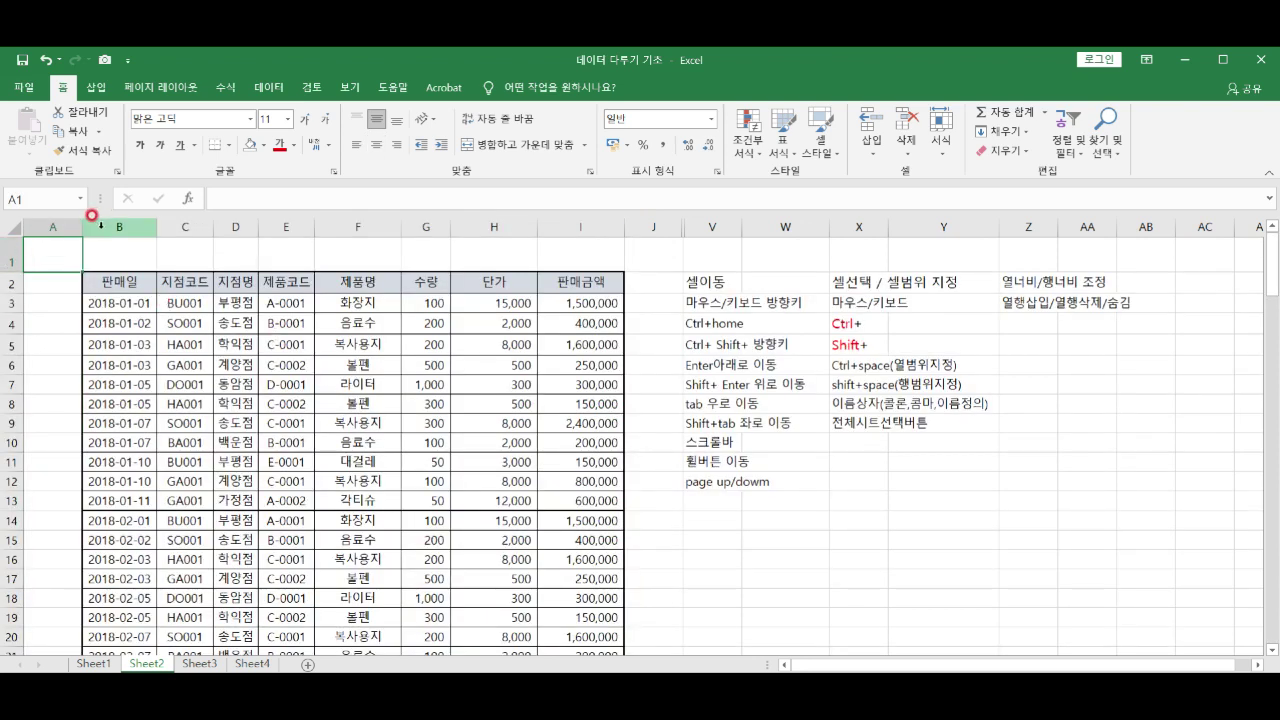
{"action": "left_click", "coordinate": [100, 664]}
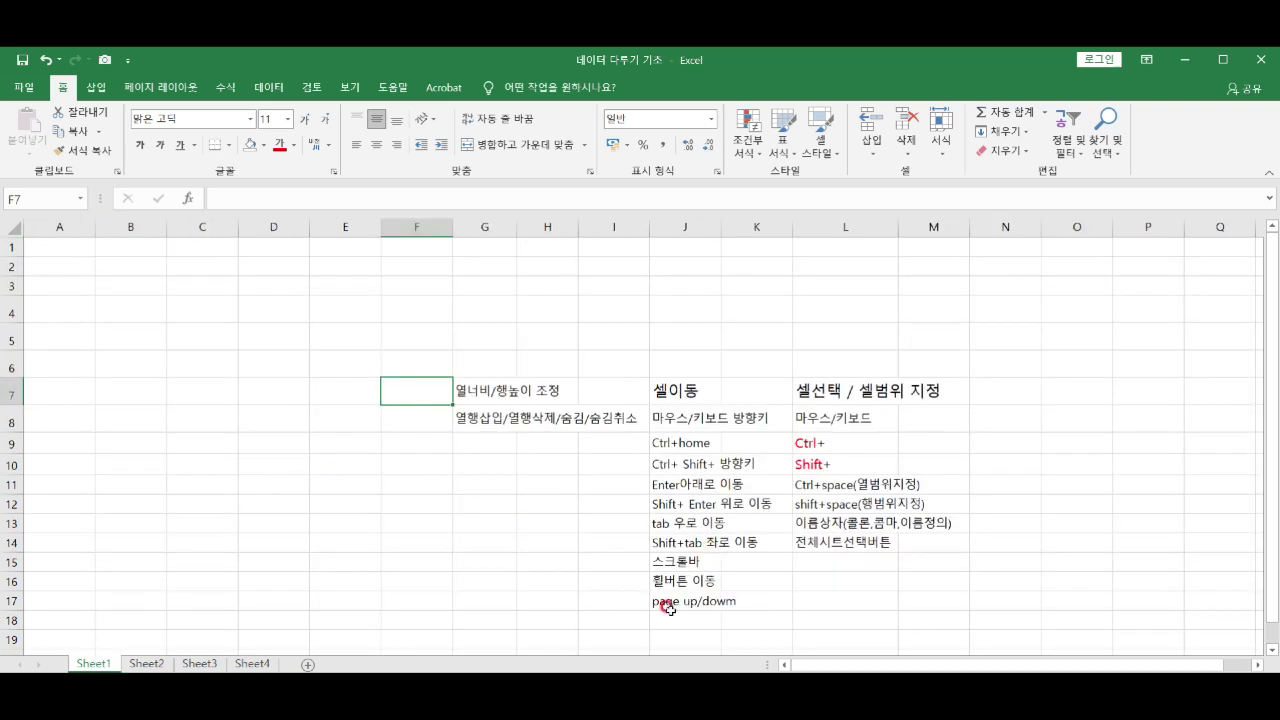
{"action": "left_click", "coordinate": [826, 390]}
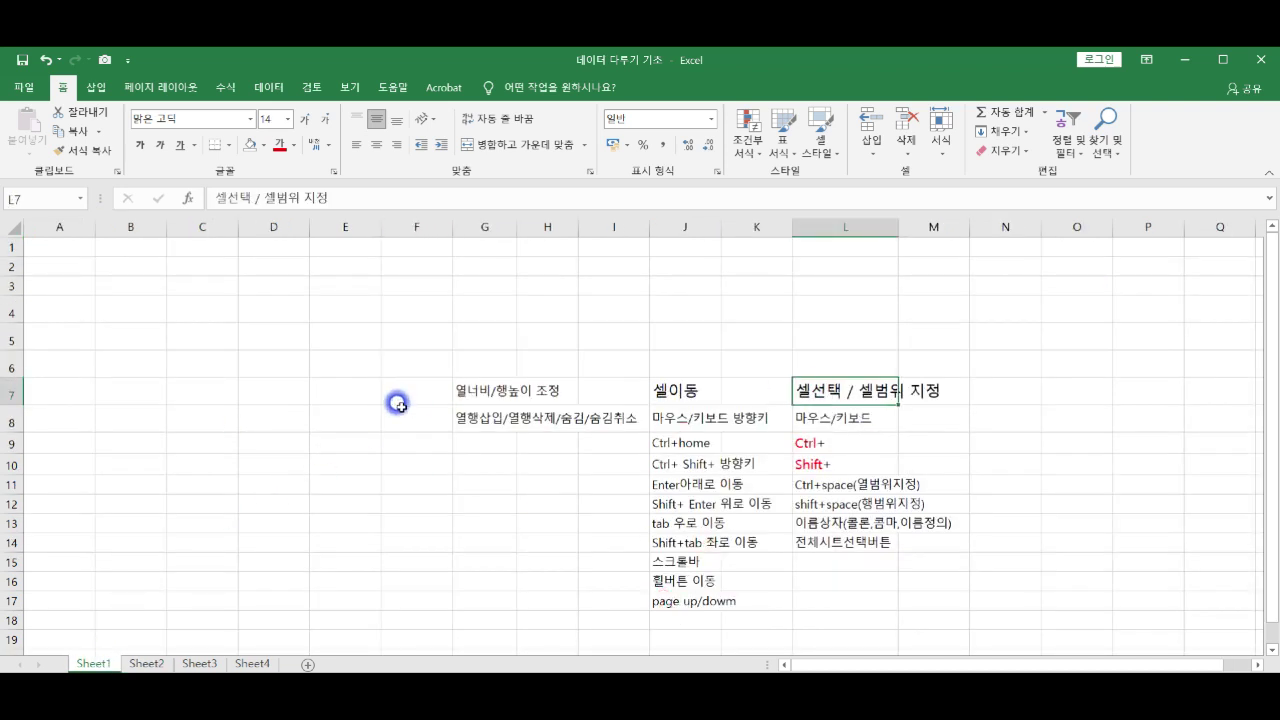
- Select single cells one after another in the empty area of columns B to D, between rows 3 and 8
{"action": "left_click", "coordinate": [137, 286]}
{"action": "left_click", "coordinate": [126, 343]}
{"action": "left_click", "coordinate": [266, 325]}
{"action": "left_click", "coordinate": [157, 371]}
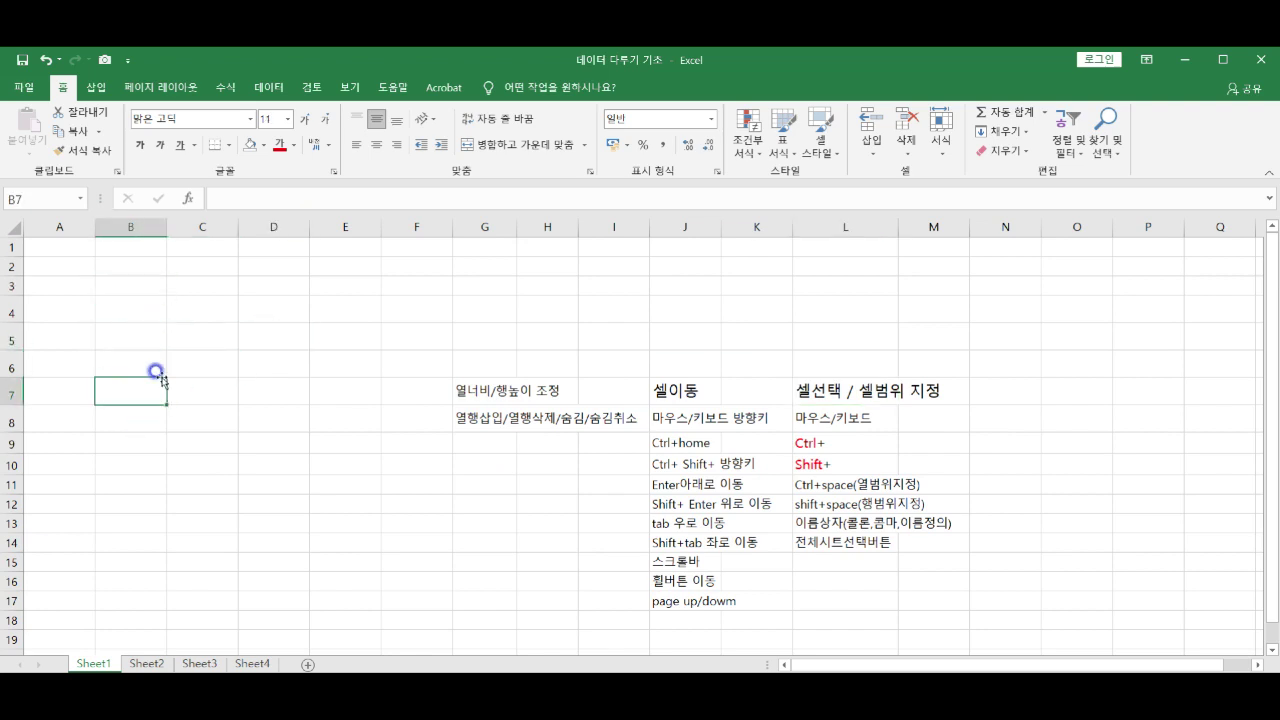
{"action": "left_click", "coordinate": [286, 420]}
- Select the nonadjacent cells B4, C4, C8, B7, E6, E10 and B12 together
{"action": "left_click", "coordinate": [117, 297]}
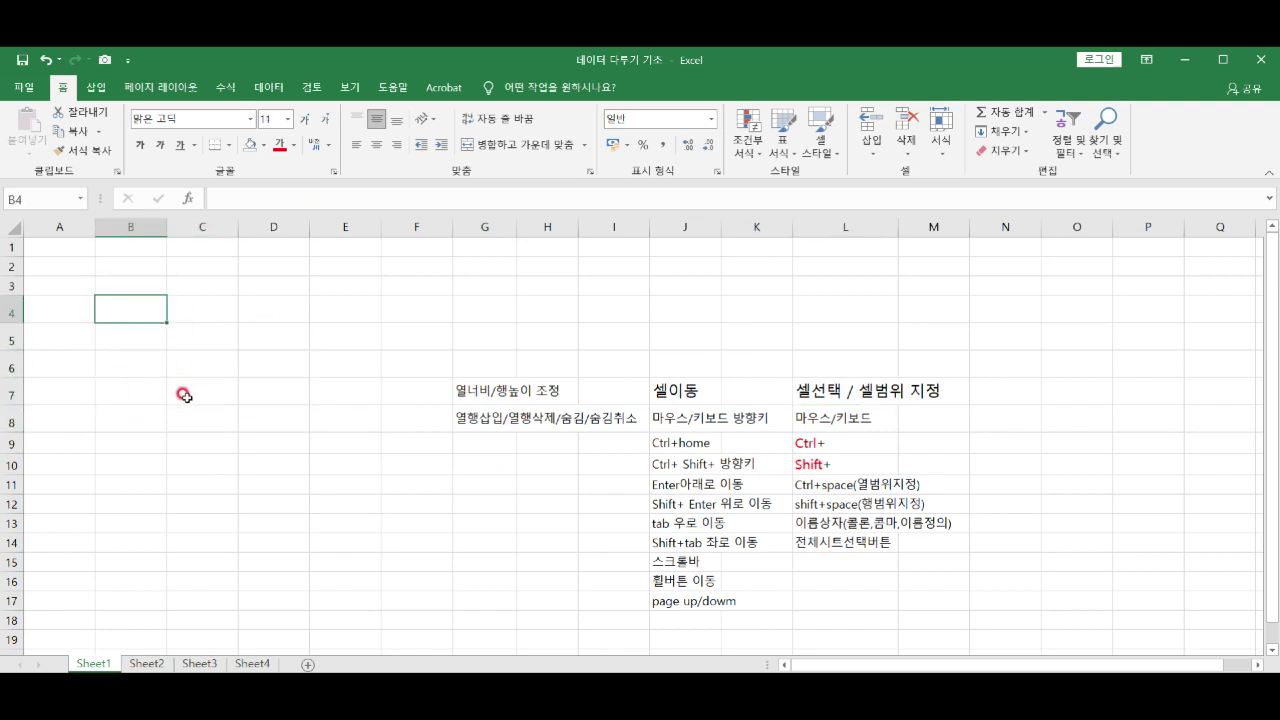
{"action": "left_click", "coordinate": [214, 318], "text": "ctrl"}
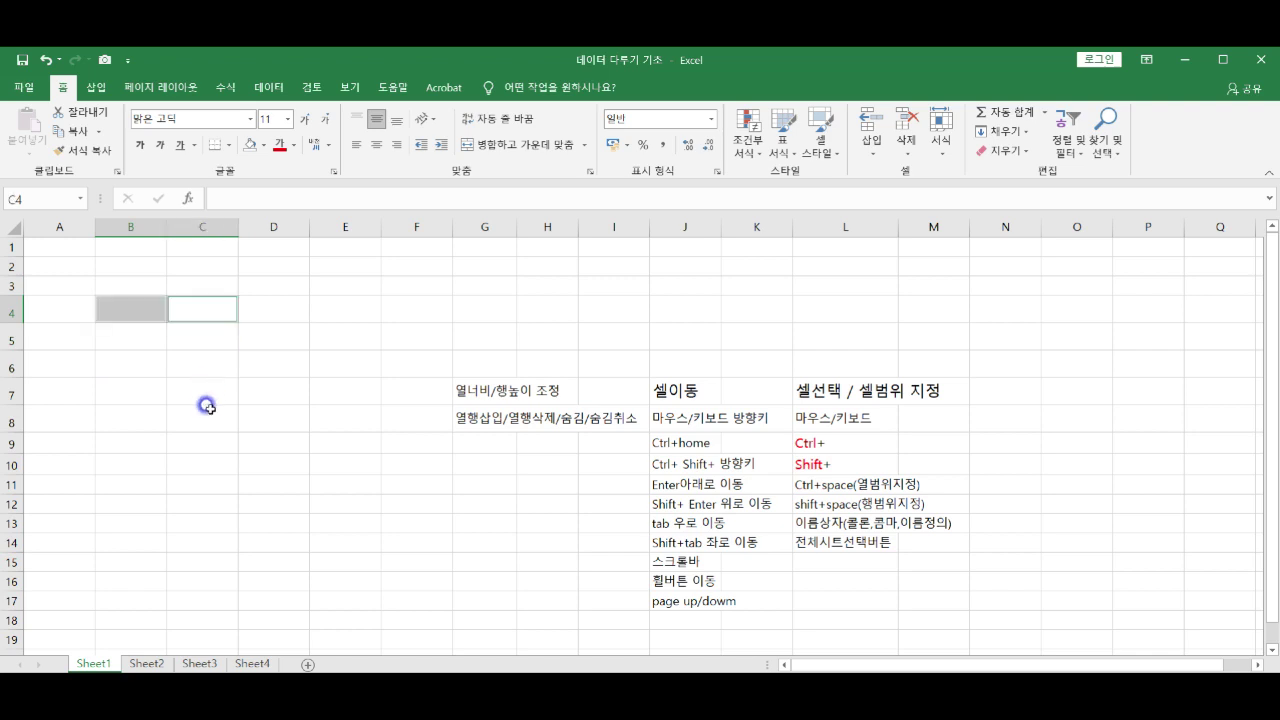
{"action": "left_click", "coordinate": [200, 412], "text": "ctrl"}
{"action": "left_click", "coordinate": [99, 401], "text": "ctrl"}
{"action": "left_click", "coordinate": [329, 360], "text": "ctrl"}
{"action": "left_click", "coordinate": [309, 466], "text": "ctrl"}
{"action": "left_click", "coordinate": [145, 505], "text": "ctrl"}
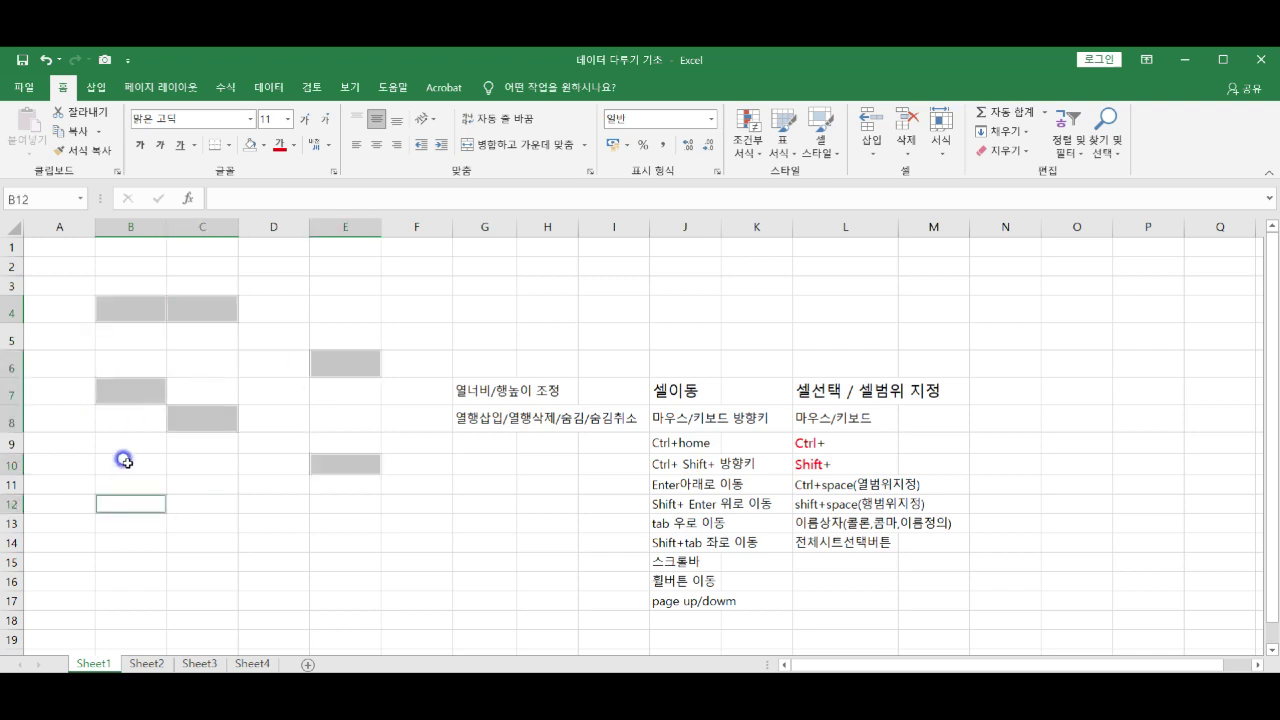
- Add cells D5, F3, G7, F12, D14 and C10 to the multiple selection
{"action": "left_click", "coordinate": [273, 343], "text": "ctrl"}
{"action": "left_click", "coordinate": [406, 286], "text": "ctrl"}
{"action": "left_click", "coordinate": [464, 386], "text": "ctrl"}
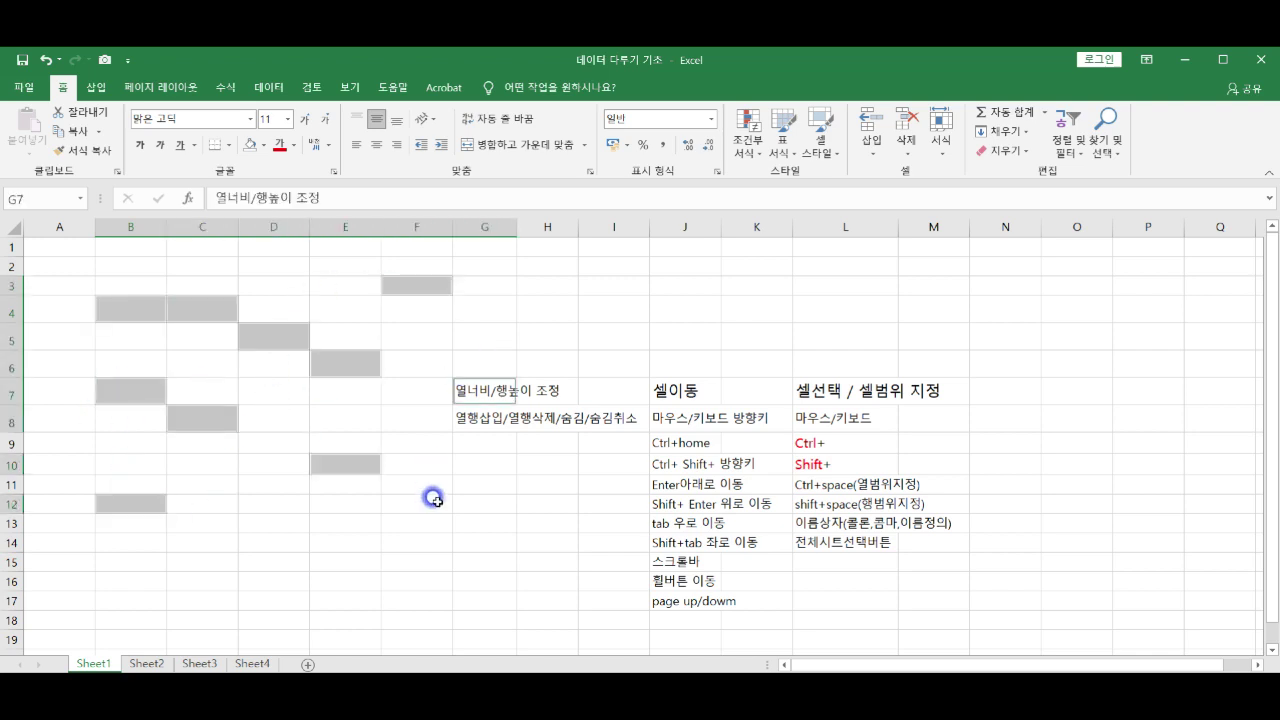
{"action": "left_click", "coordinate": [432, 503], "text": "ctrl"}
{"action": "left_click", "coordinate": [251, 540], "text": "ctrl"}
{"action": "left_click", "coordinate": [207, 462], "text": "ctrl"}
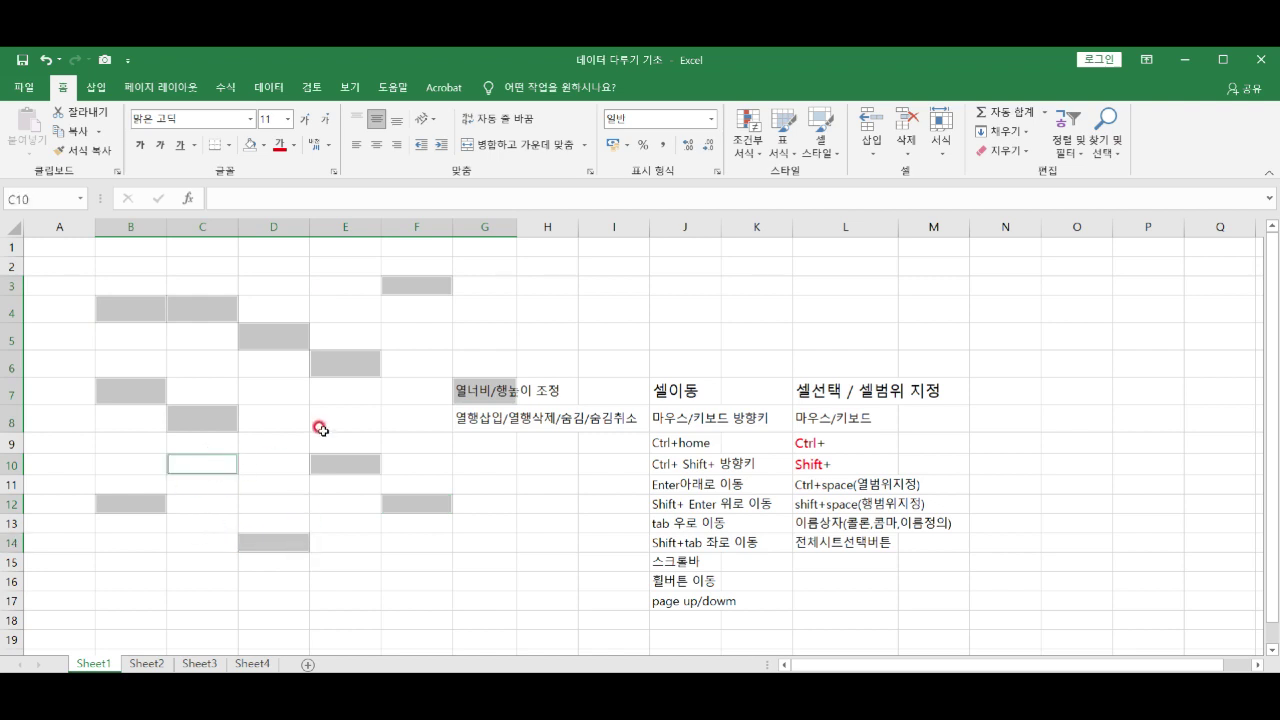
- Remove cells E6, C8, B7, D5 and E10 from the multiple selection
{"action": "left_click", "coordinate": [341, 366], "text": "ctrl"}
{"action": "left_click", "coordinate": [200, 414], "text": "ctrl"}
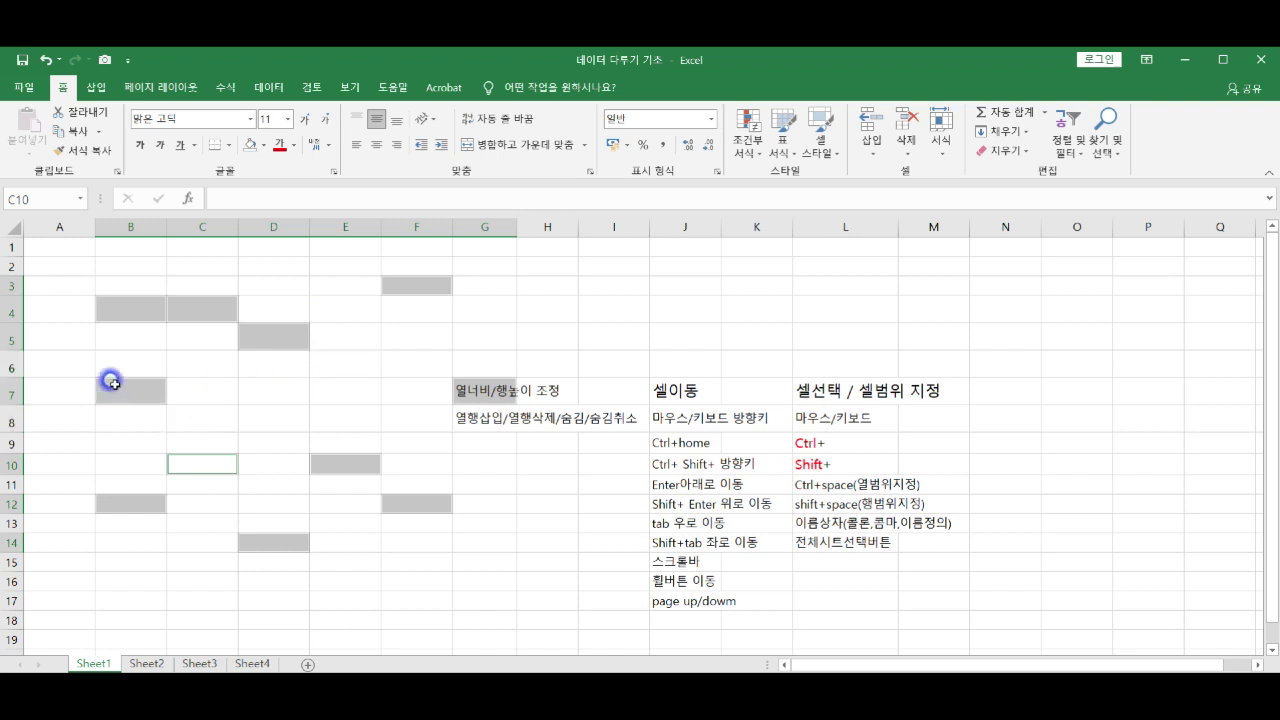
{"action": "left_click", "coordinate": [109, 384], "text": "ctrl"}
{"action": "left_click", "coordinate": [265, 336], "text": "ctrl"}
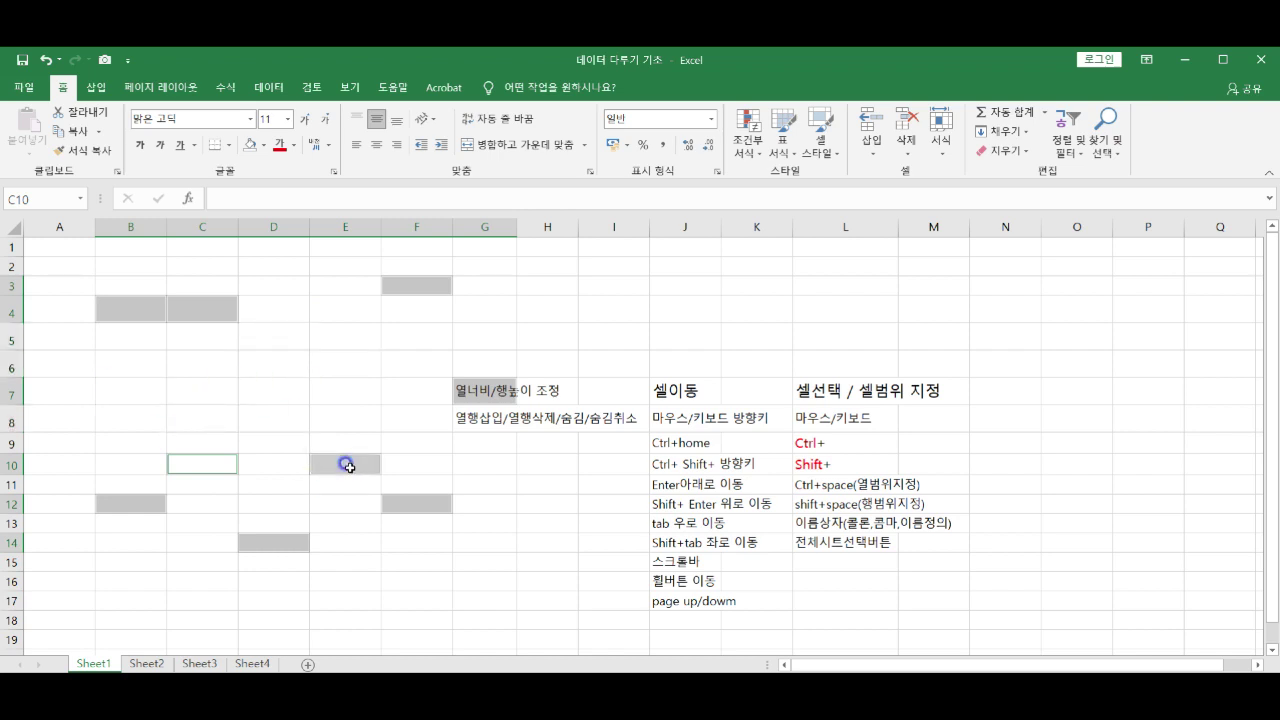
{"action": "left_click", "coordinate": [345, 463], "text": "ctrl"}
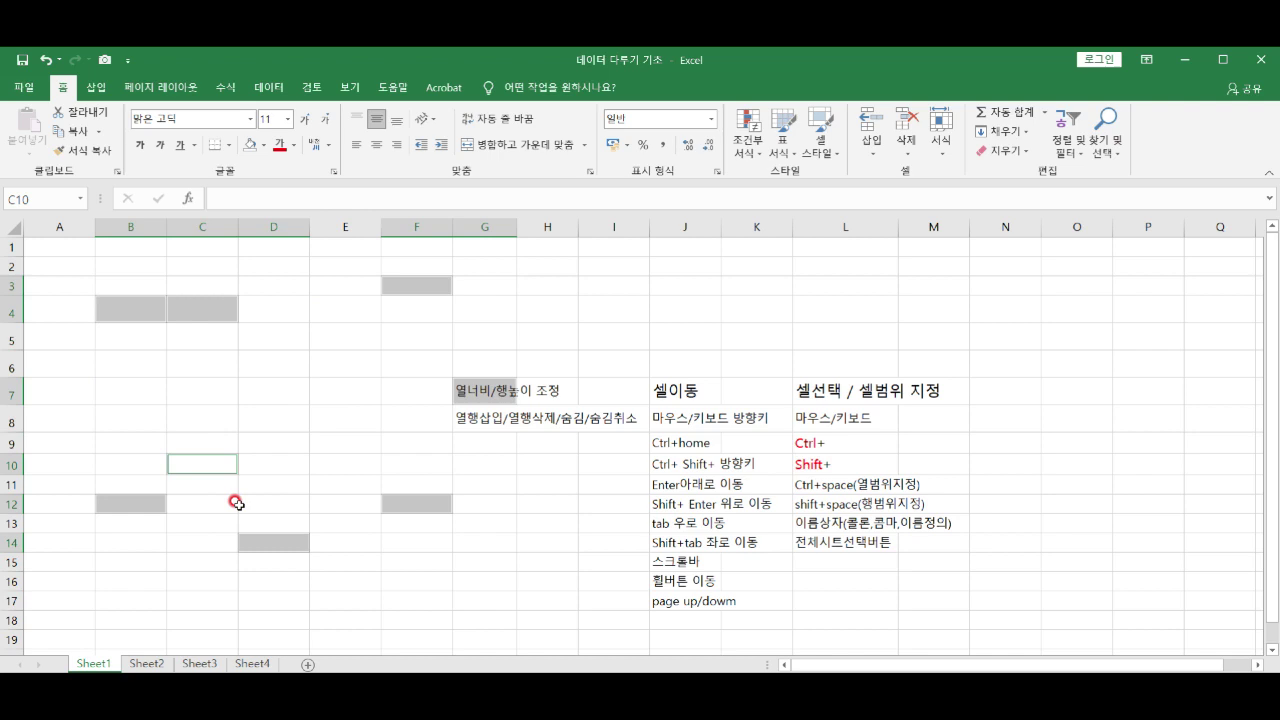
- Clear the multiple selection and select the continuous block B4:E13
{"action": "left_click", "coordinate": [260, 436]}
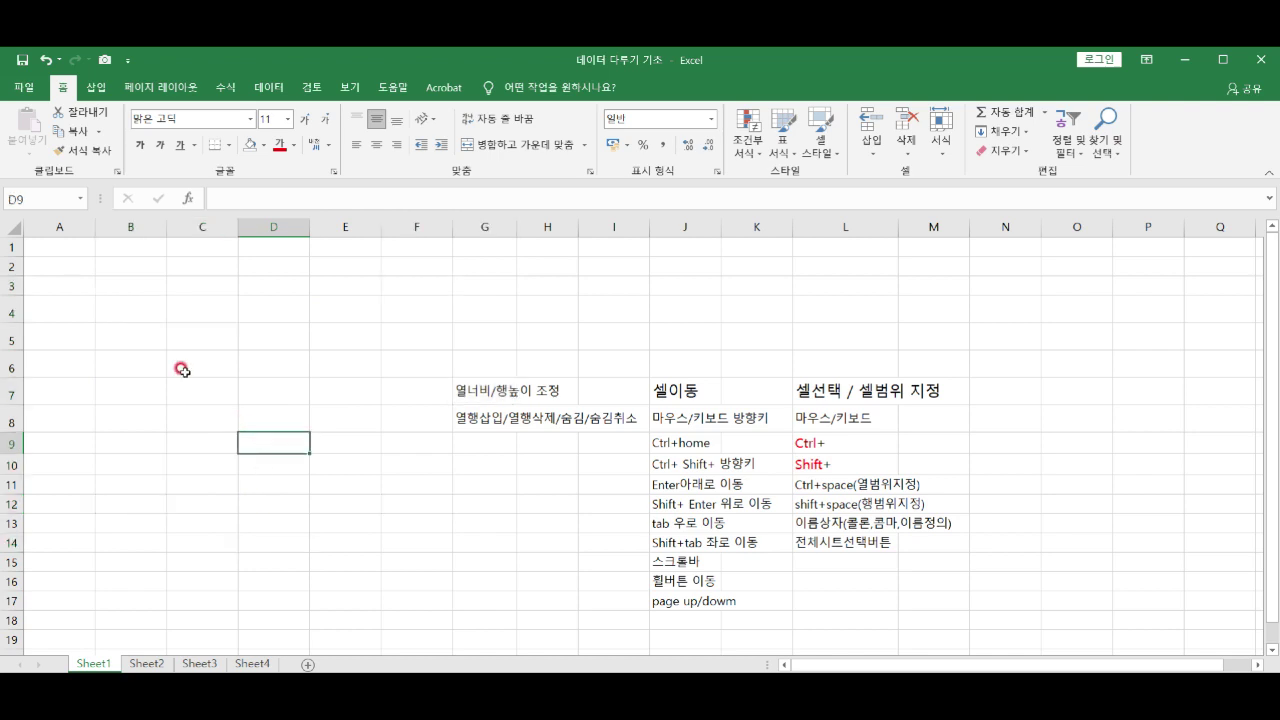
{"action": "left_click", "coordinate": [139, 316]}
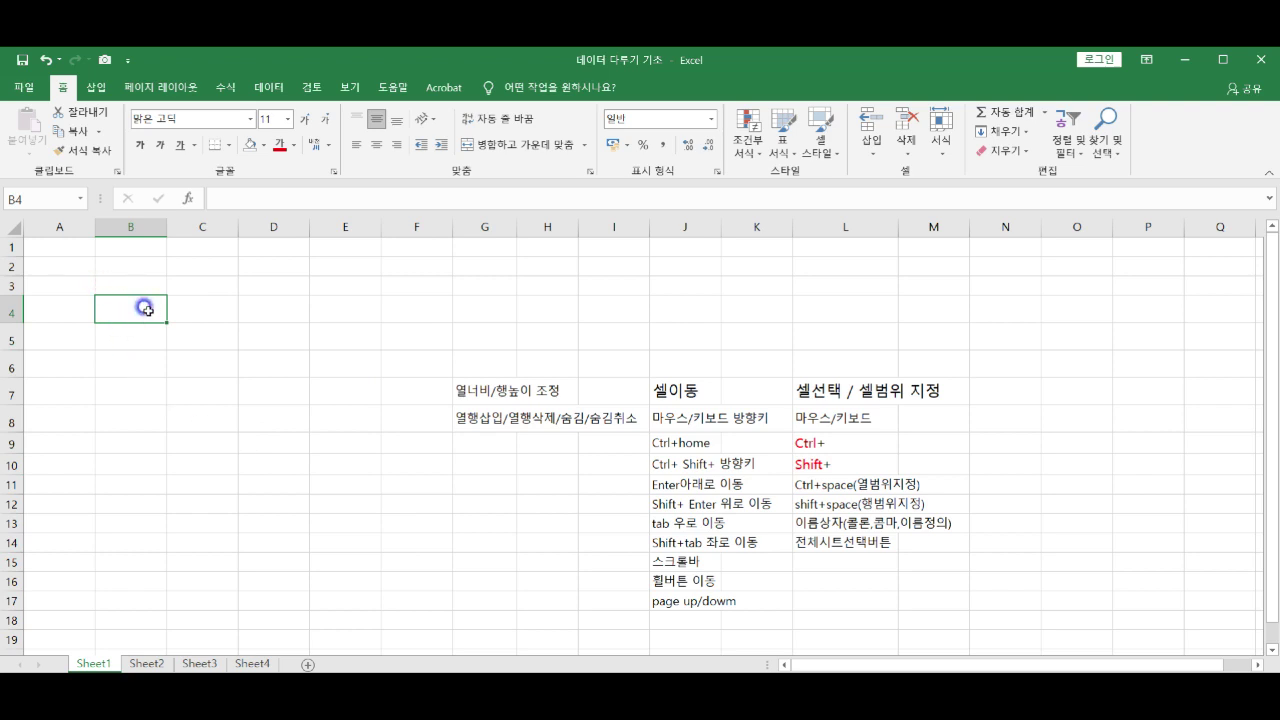
{"action": "left_click", "coordinate": [342, 520], "text": "shift"}
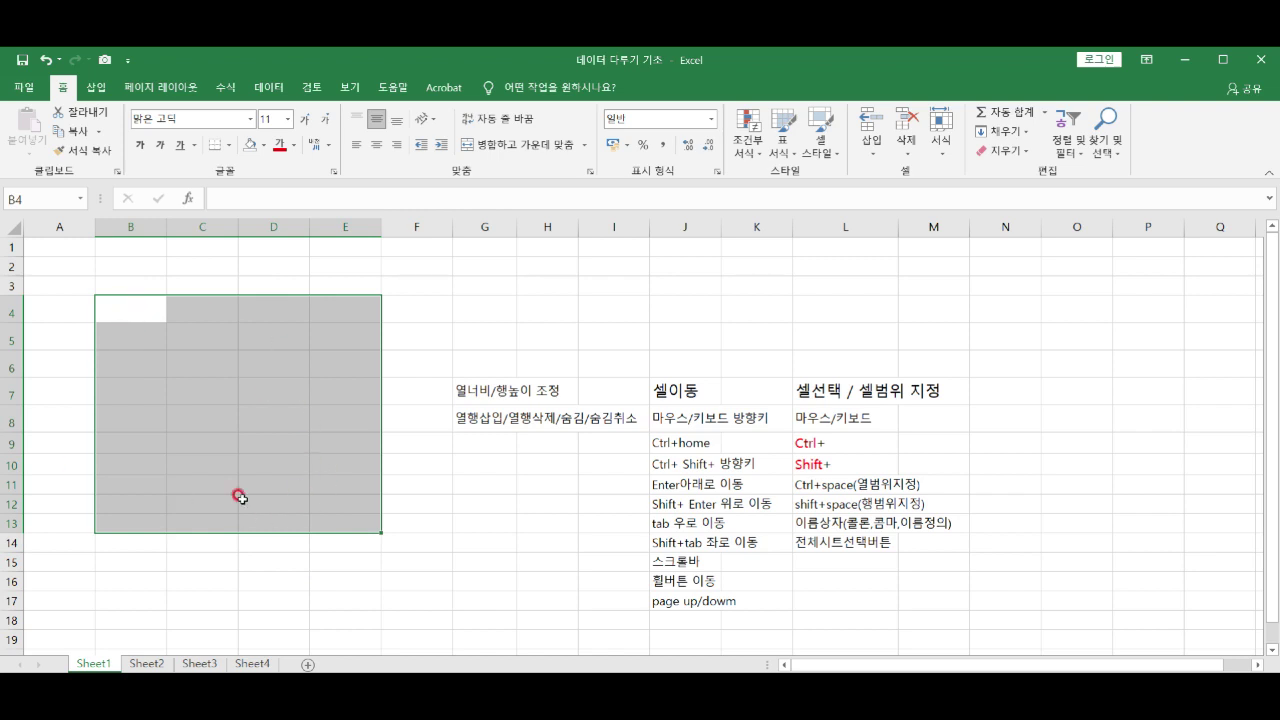
- Select the whole of column C from cell C7, and the whole of row 8 from cell C8
{"action": "left_click", "coordinate": [183, 392]}
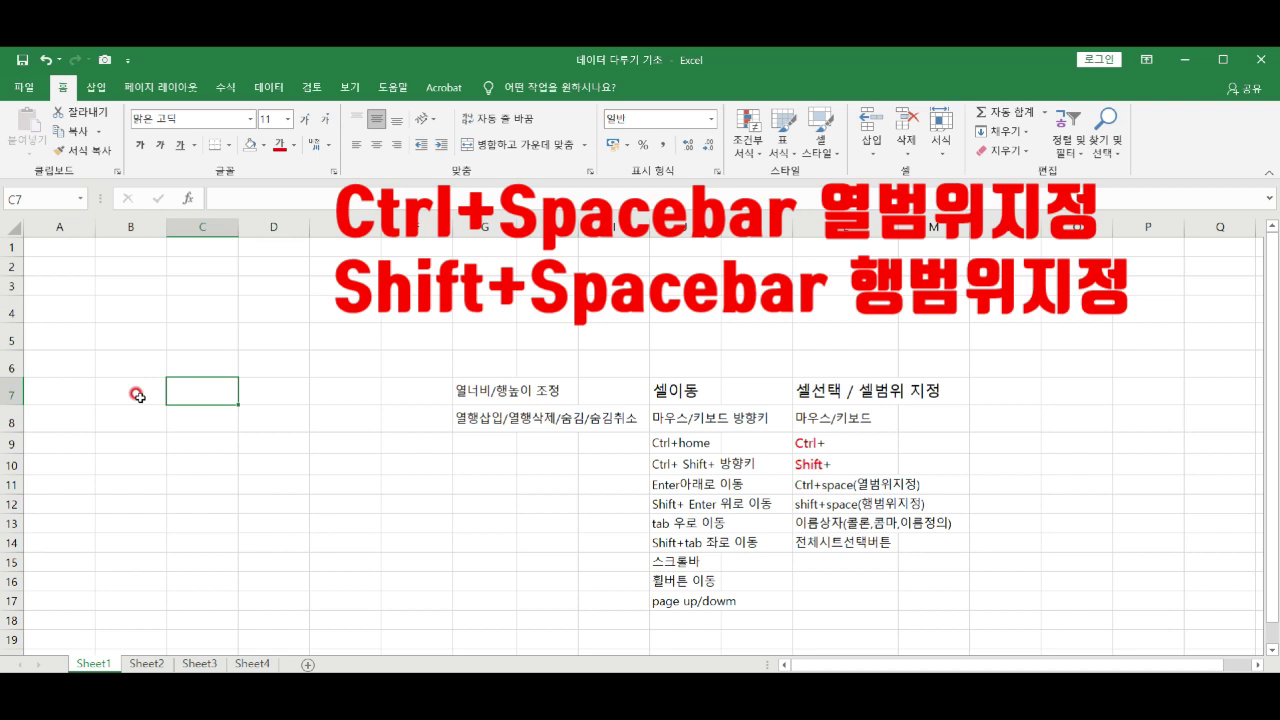
{"action": "key", "text": "ctrl+space"}
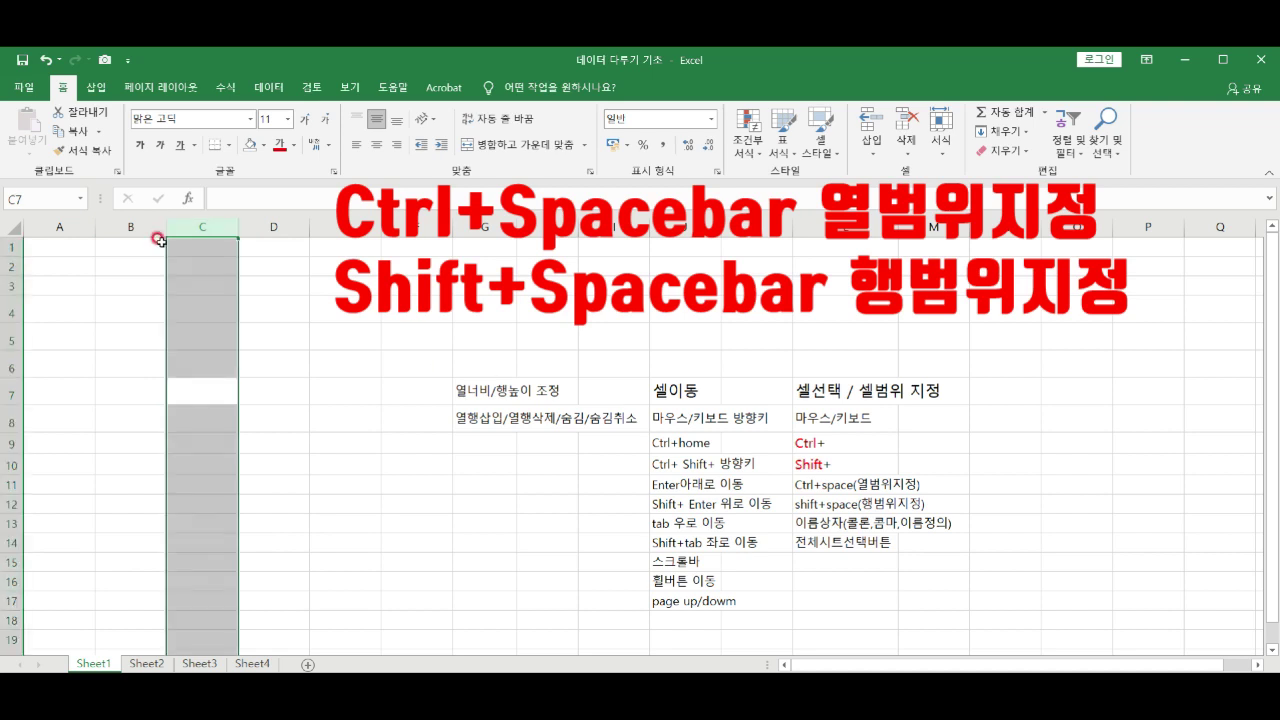
{"action": "left_click", "coordinate": [188, 418]}
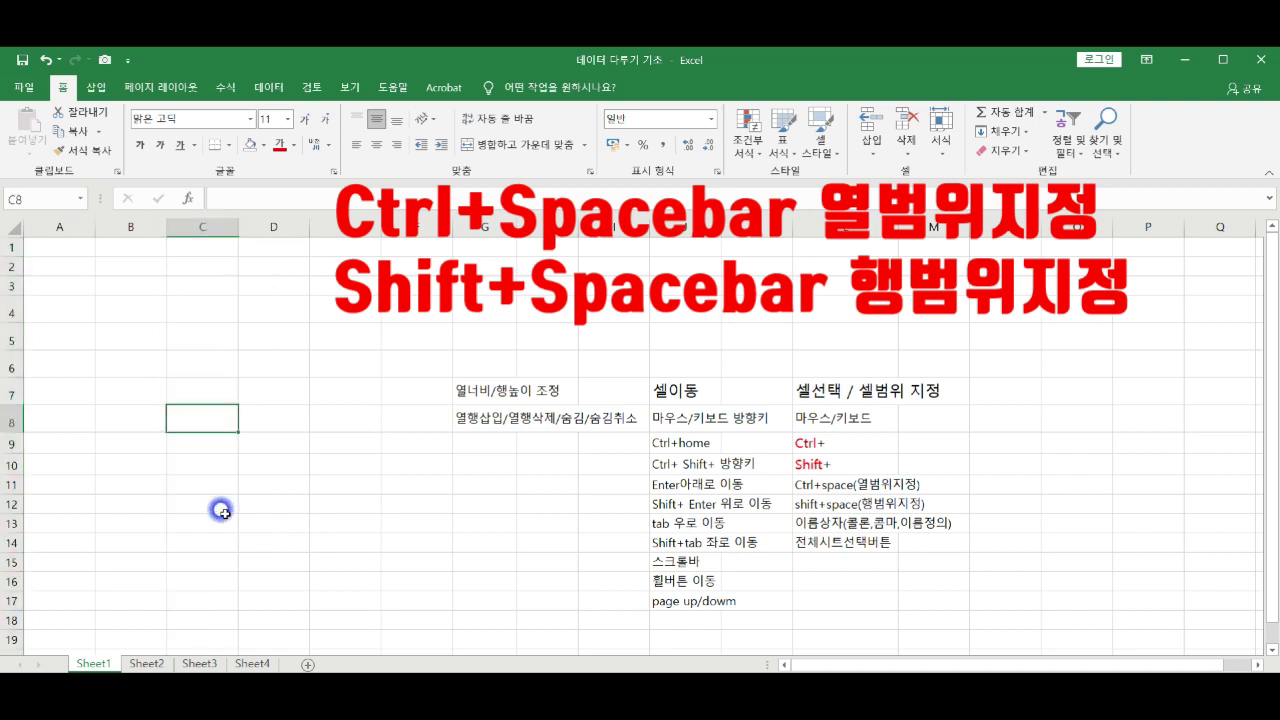
{"action": "key", "text": "shift+space"}
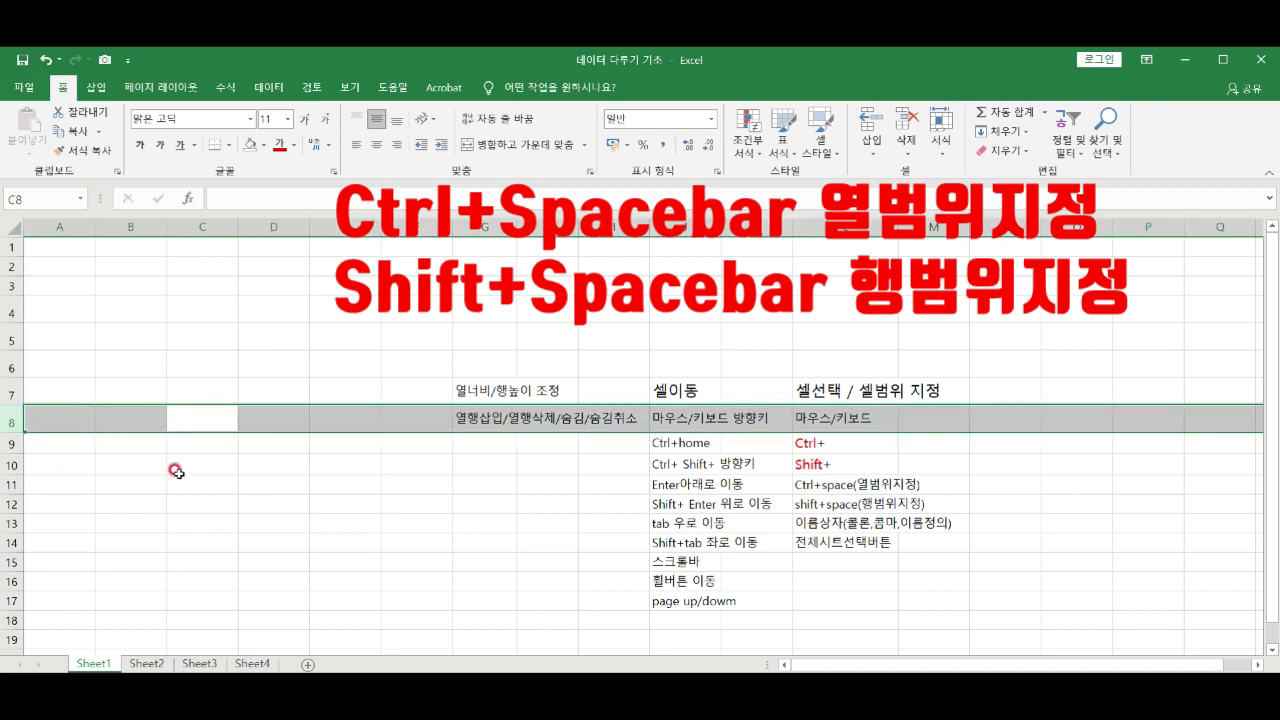
- Select cell B4 together with the nonadjacent columns A, D, F, H and J
{"action": "left_click", "coordinate": [100, 315]}
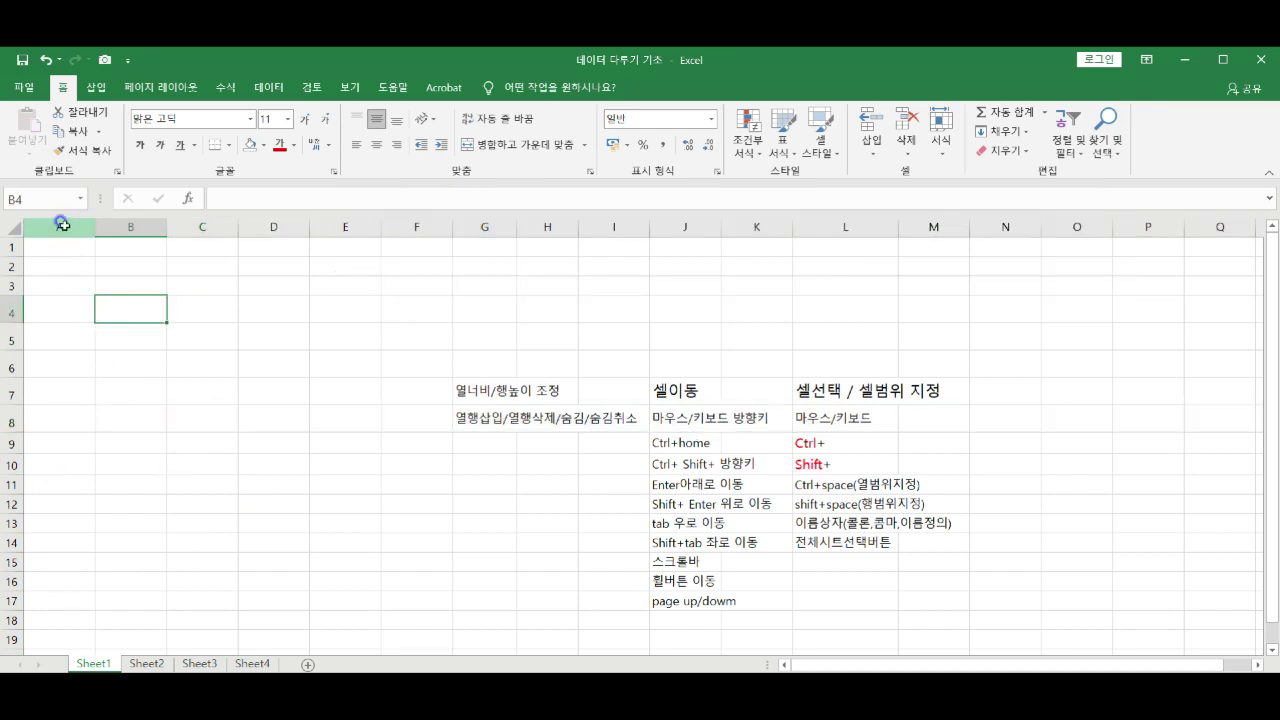
{"action": "left_click", "coordinate": [57, 225], "text": "ctrl"}
{"action": "left_click", "coordinate": [263, 217], "text": "ctrl"}
{"action": "left_click", "coordinate": [417, 226], "text": "ctrl"}
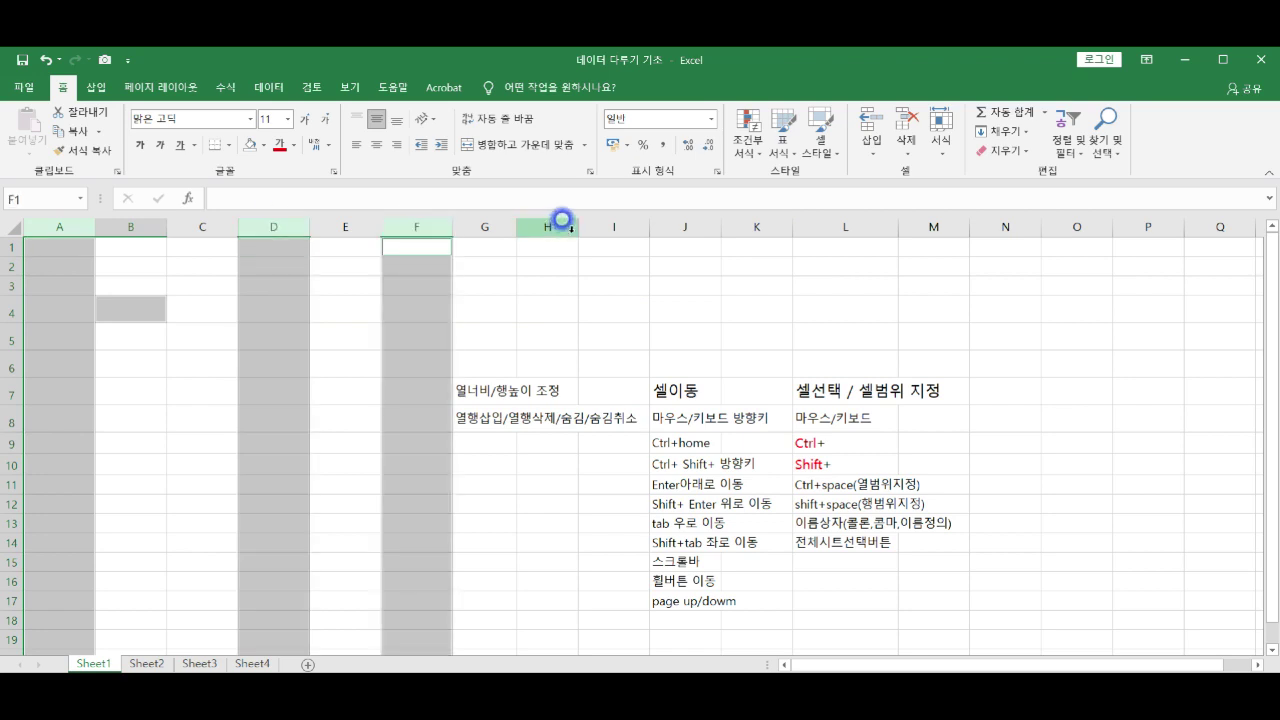
{"action": "left_click", "coordinate": [567, 226], "text": "ctrl"}
{"action": "left_click", "coordinate": [688, 226], "text": "ctrl"}
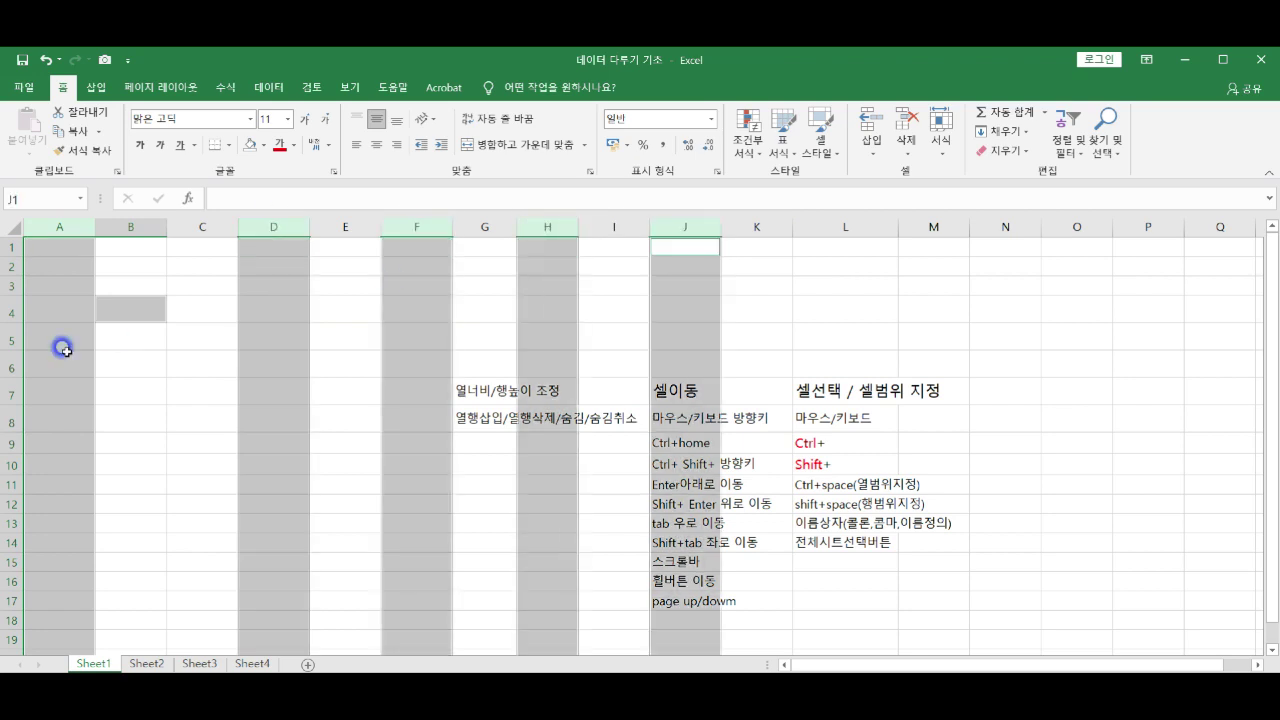
- Clear the column selection and select the nonadjacent rows 5, 7, 10 and 12 together
{"action": "left_click", "coordinate": [62, 354]}
{"action": "left_click", "coordinate": [8, 337]}
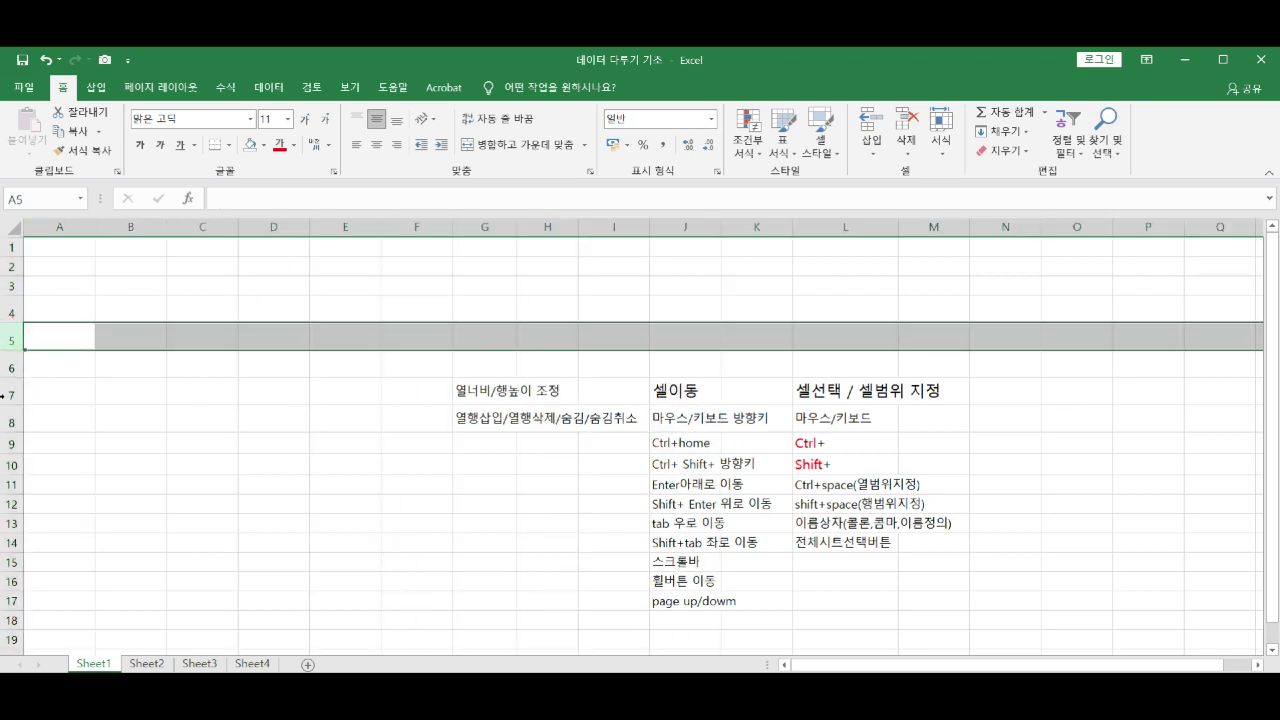
{"action": "left_click", "coordinate": [8, 392], "text": "ctrl"}
{"action": "left_click", "coordinate": [6, 464], "text": "ctrl"}
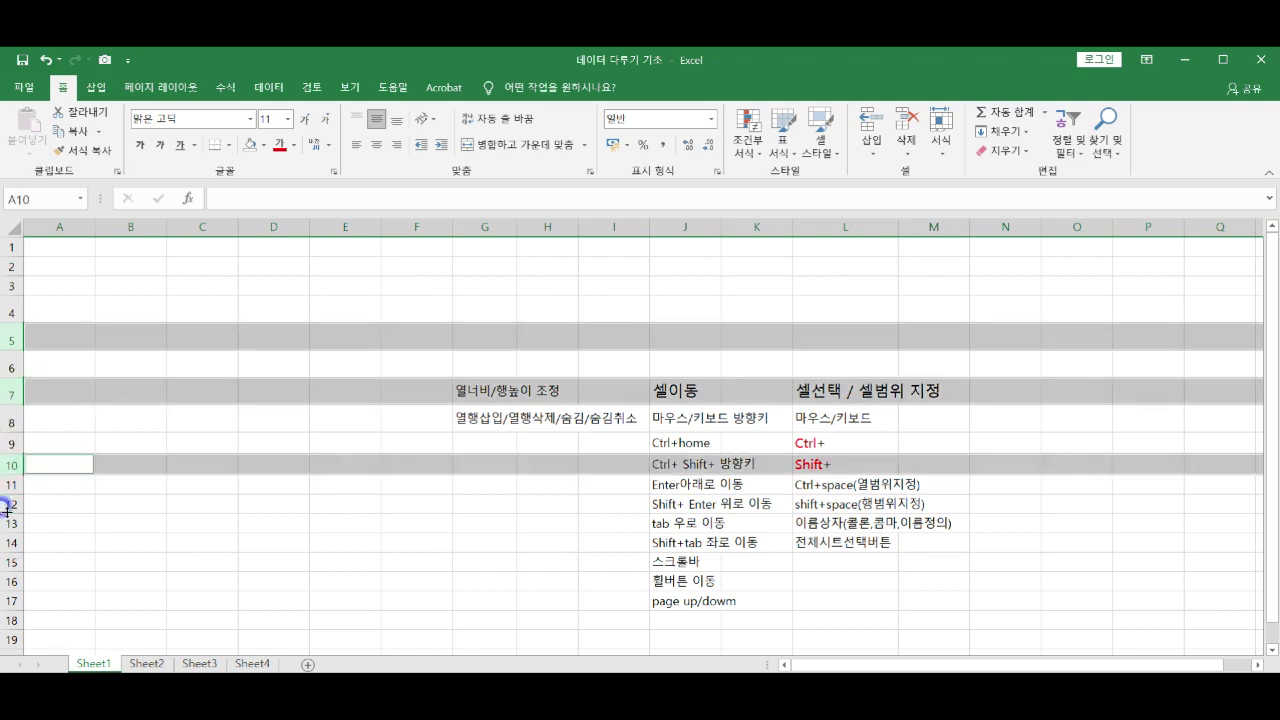
{"action": "left_click", "coordinate": [5, 505], "text": "ctrl"}
- Clear the row selection and select every cell of Sheet1
{"action": "left_click", "coordinate": [250, 466]}
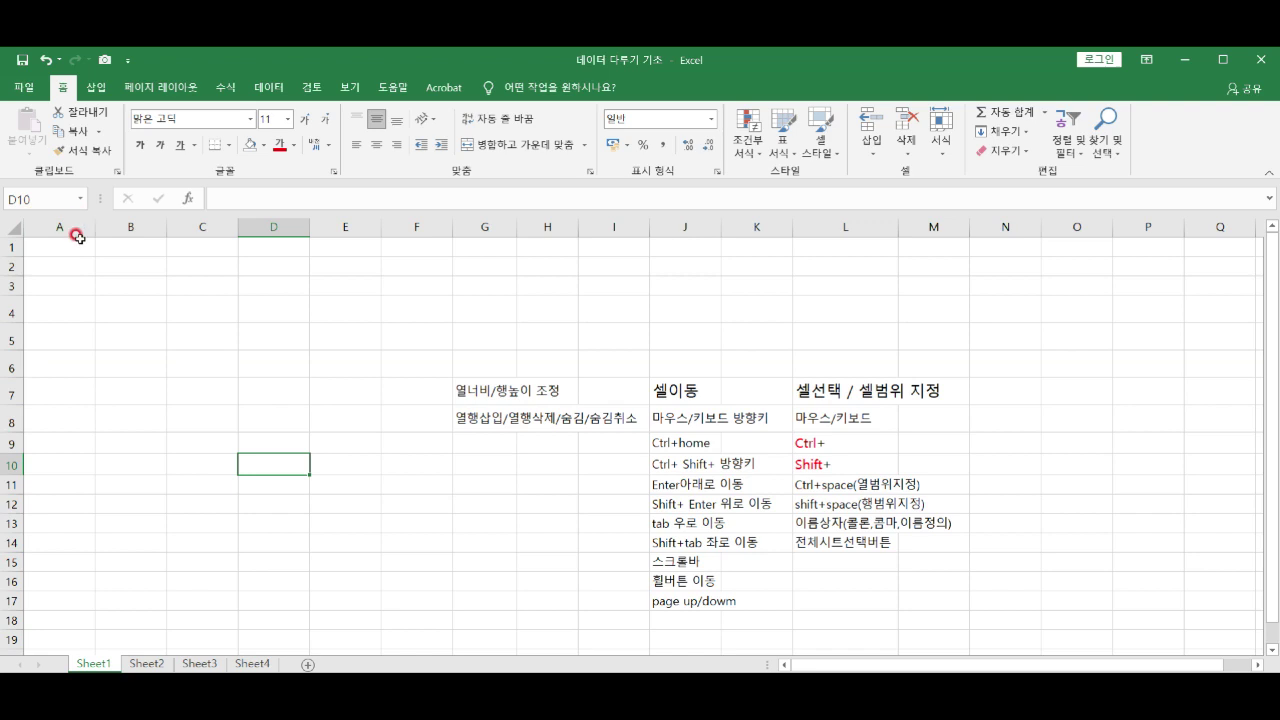
{"action": "left_click", "coordinate": [10, 225]}
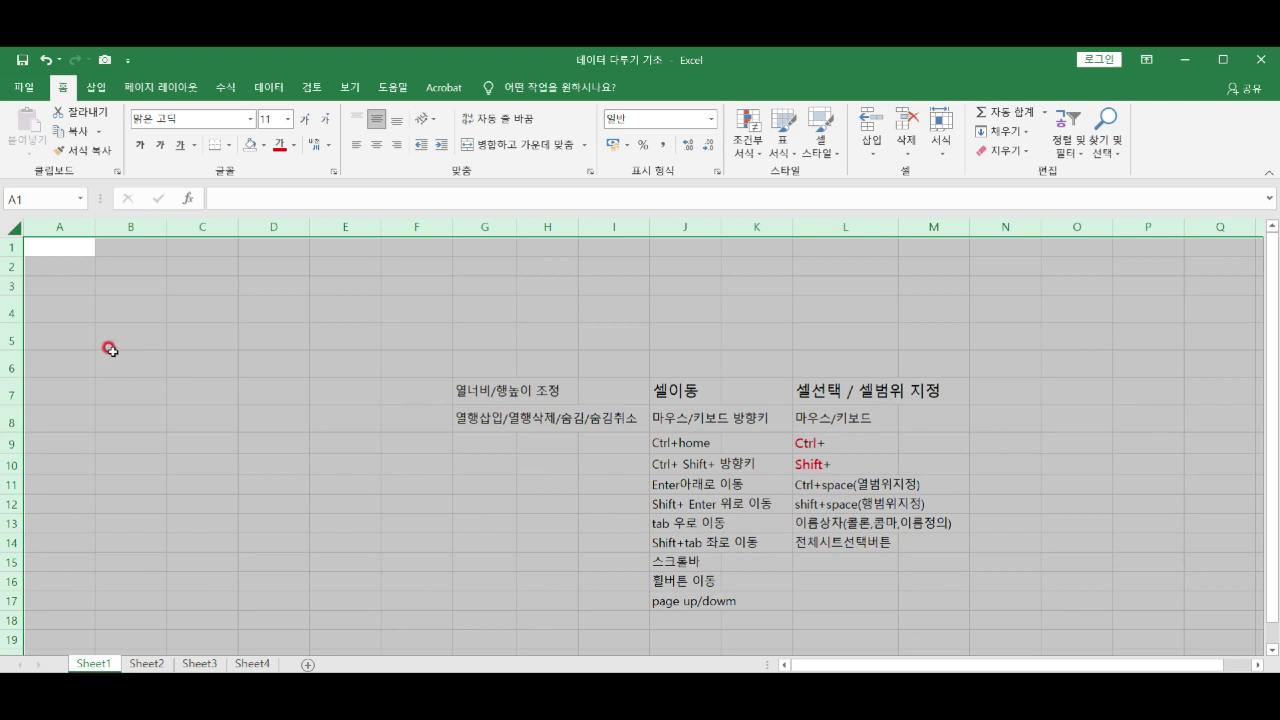
- Clear the whole-sheet selection and go directly to cell D8 by entering its address
{"action": "left_click", "coordinate": [240, 364]}
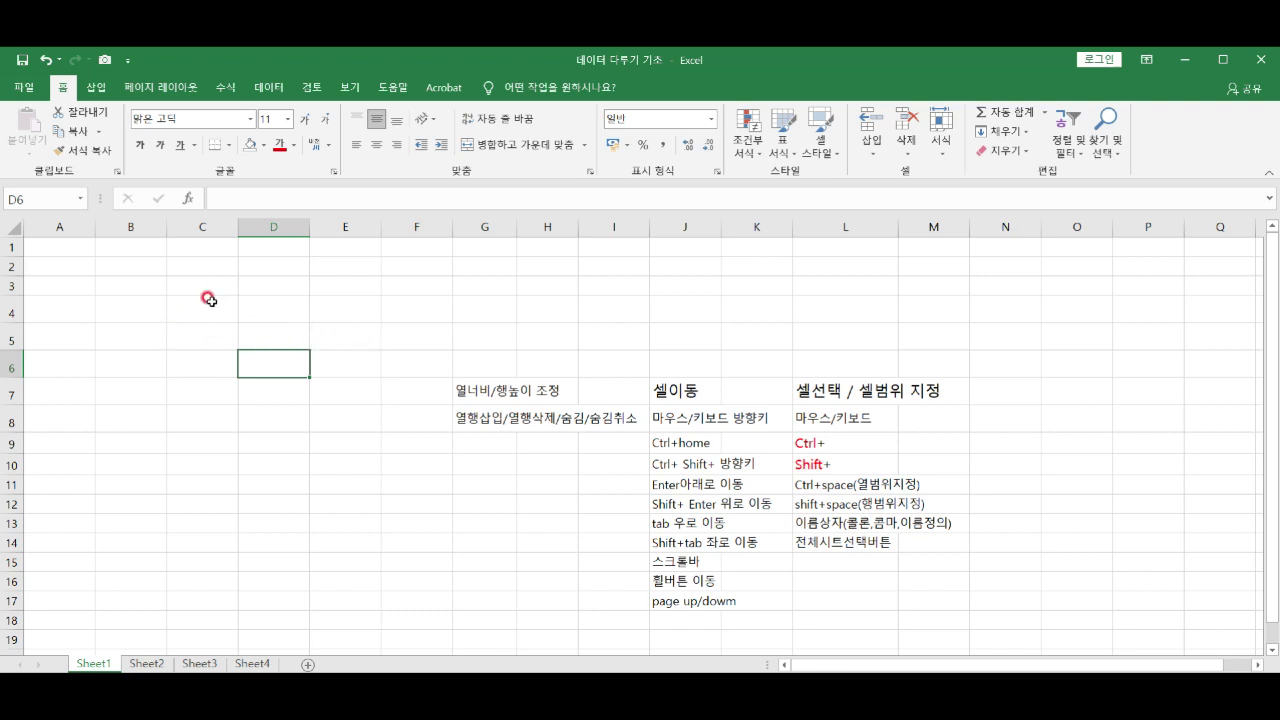
{"action": "left_click", "coordinate": [24, 197]}
{"action": "left_click", "coordinate": [47, 198]}
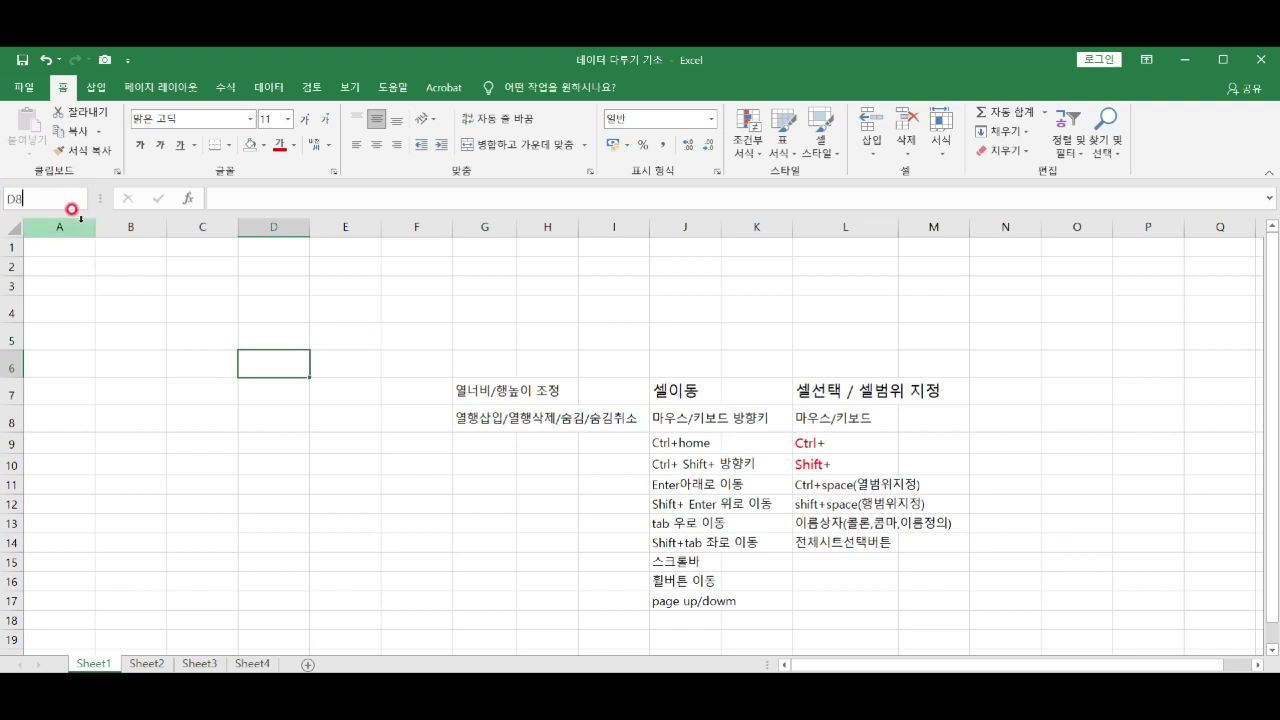
{"action": "key", "text": "Return"}
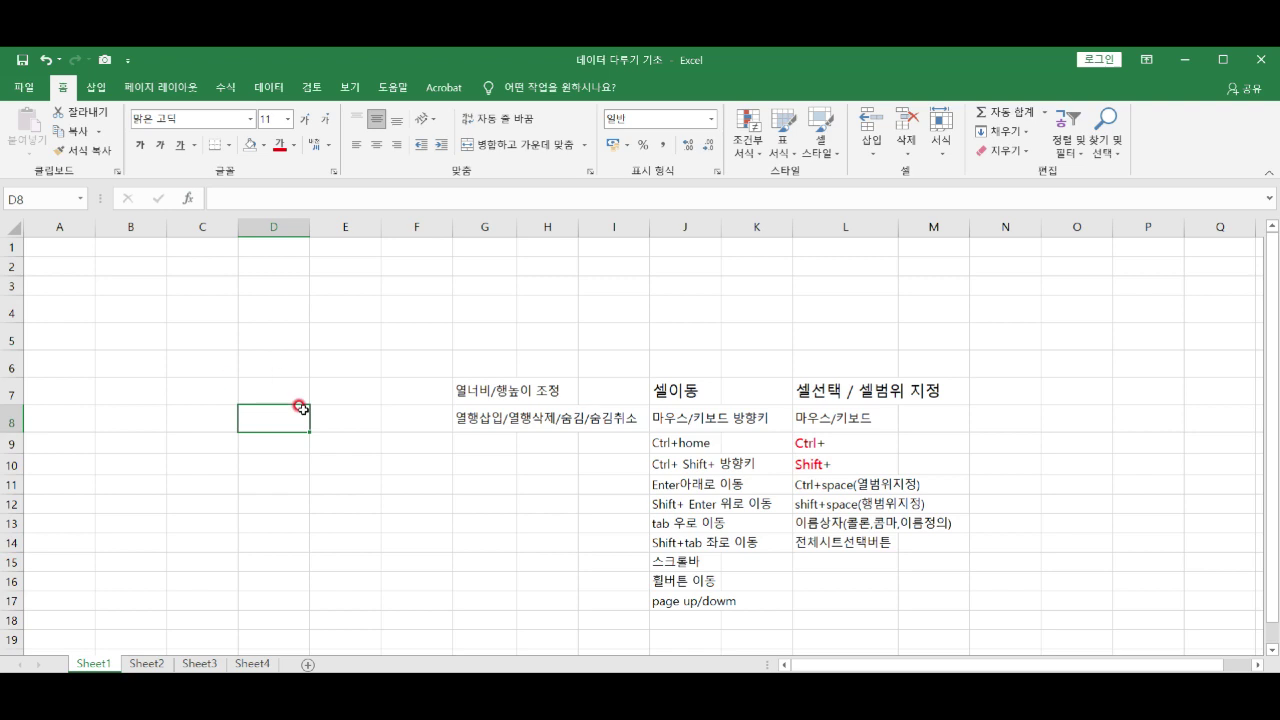
- Select the range D8:E9 by entering its reference with a colon, and clear the selection
{"action": "left_click", "coordinate": [29, 199]}
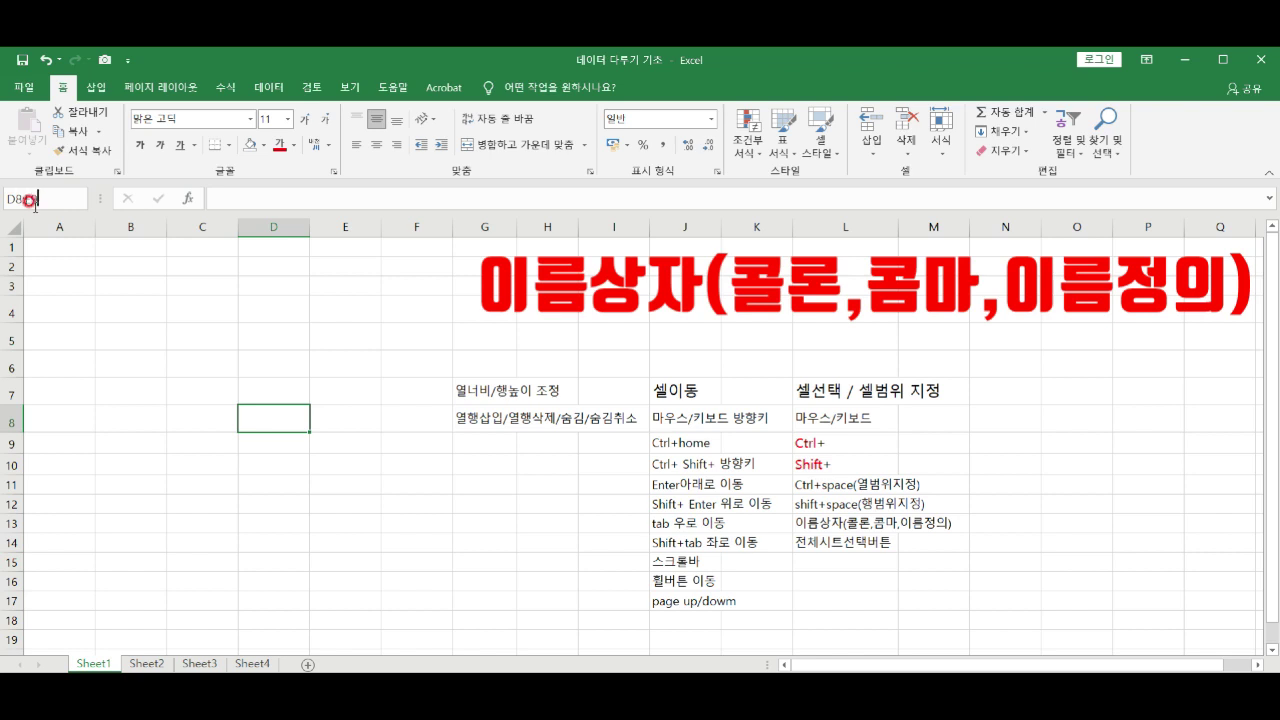
{"action": "key", "text": "Return"}
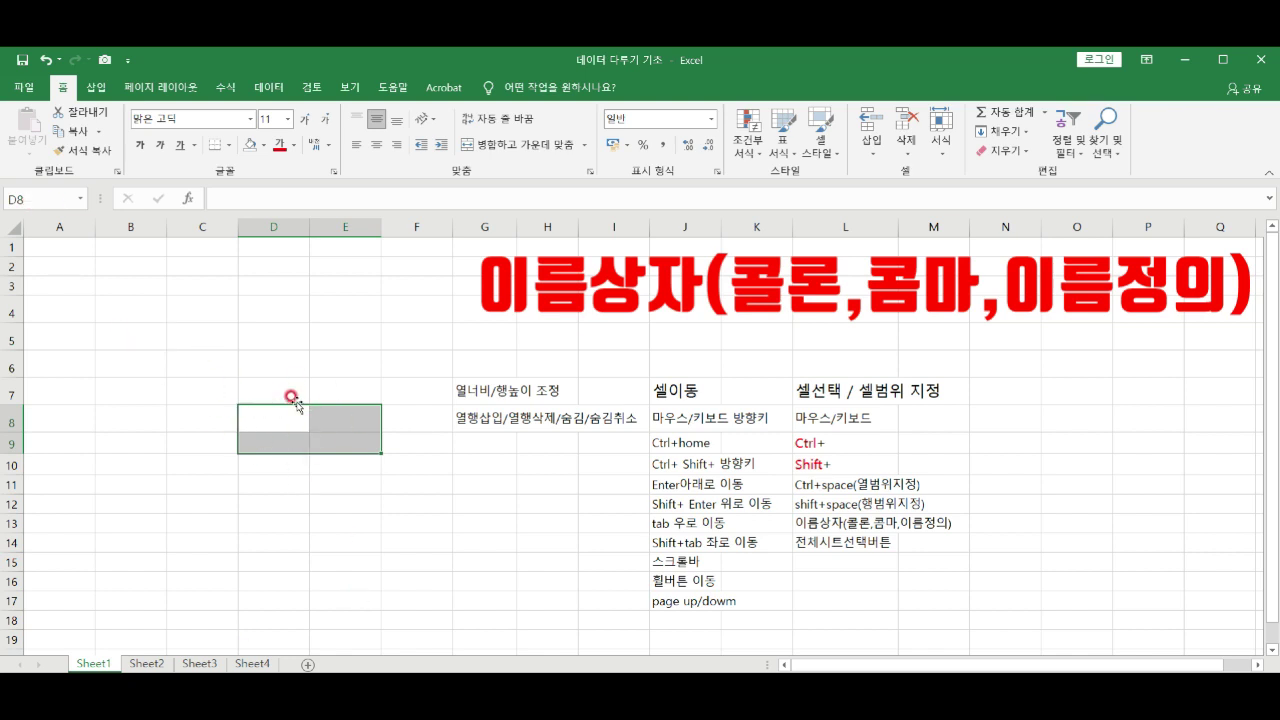
{"action": "left_click", "coordinate": [193, 336]}
{"action": "left_click", "coordinate": [766, 342]}
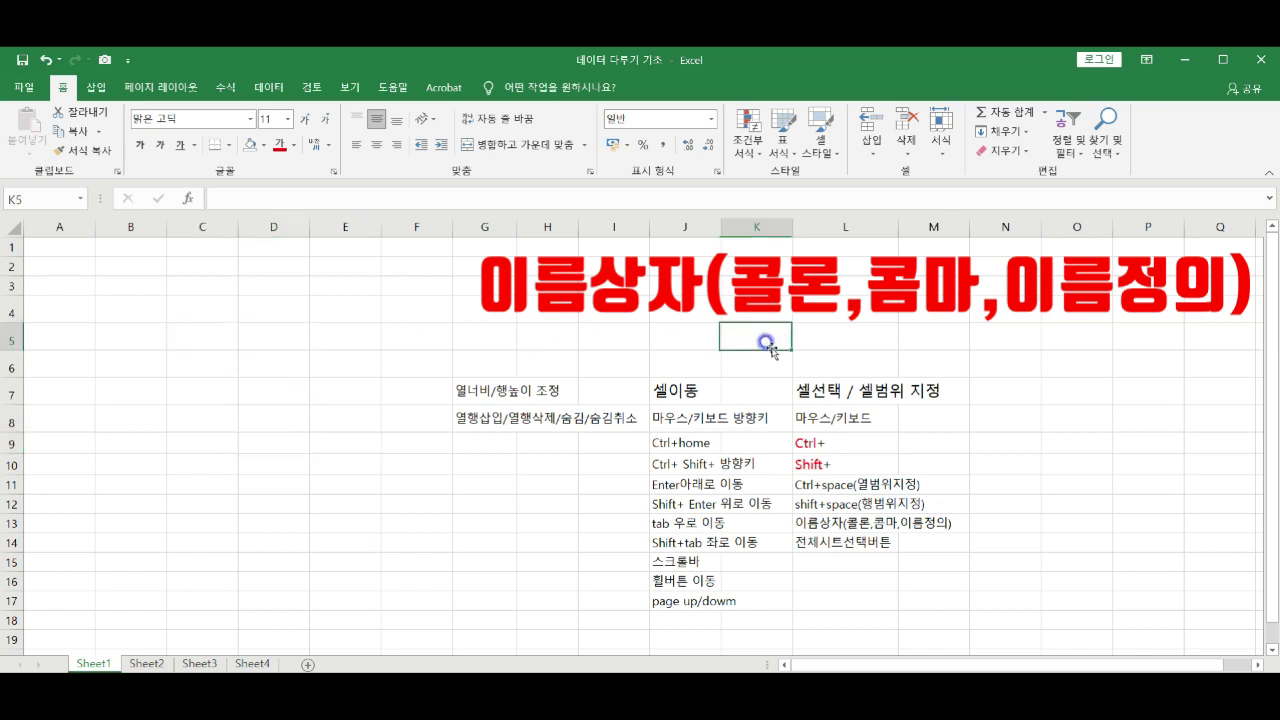
- Select the nonadjacent cells B5 and G5 together by entering their addresses separated by a comma
{"action": "left_click", "coordinate": [195, 330]}
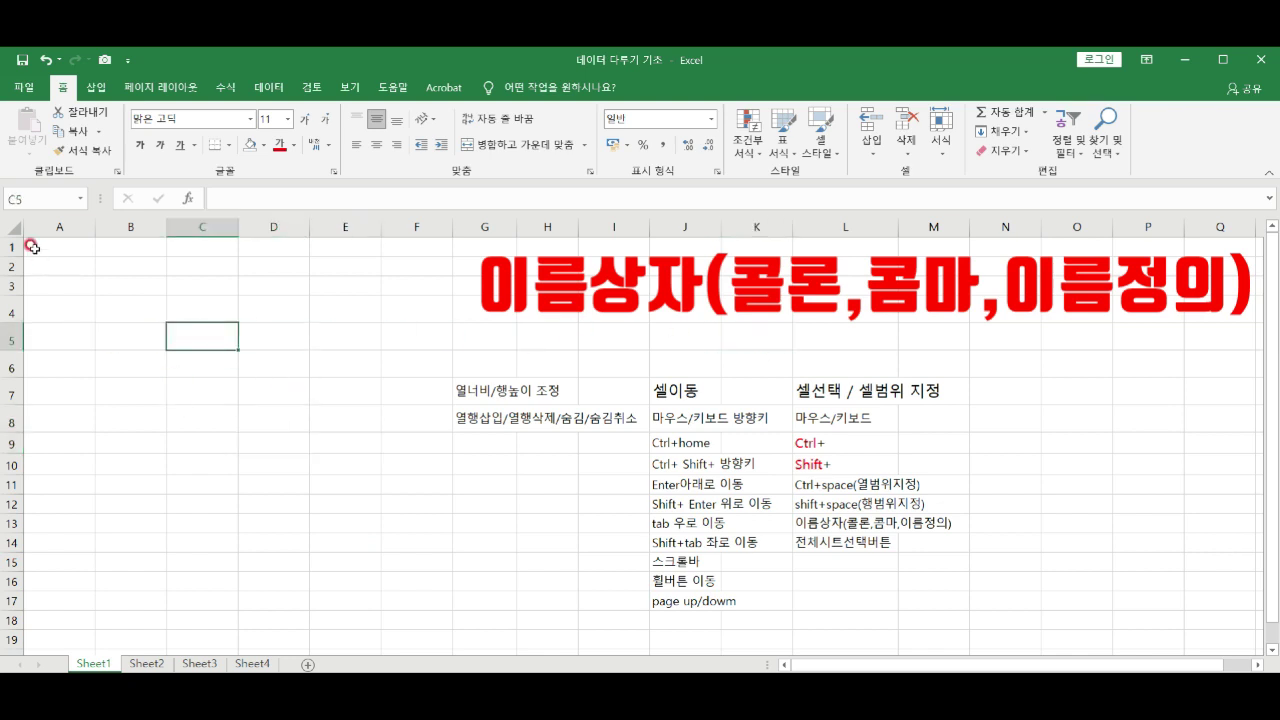
{"action": "left_click", "coordinate": [138, 336]}
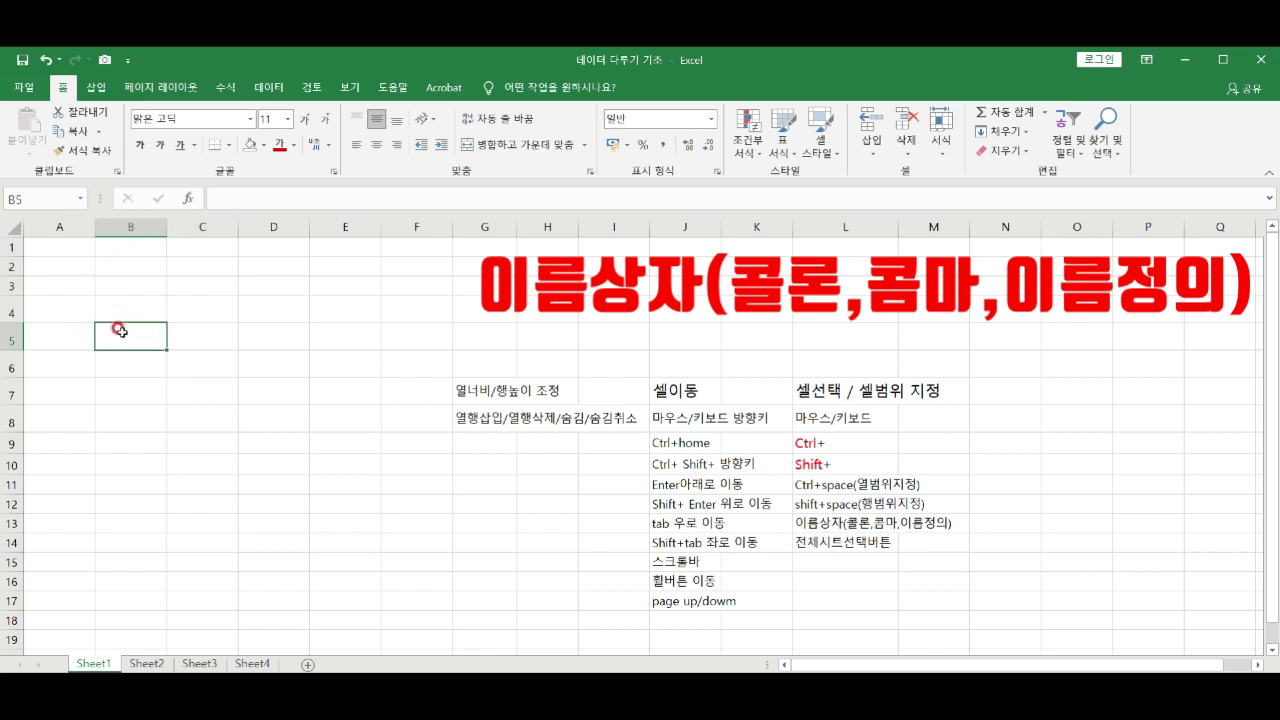
{"action": "left_click", "coordinate": [22, 194]}
{"action": "key", "text": "Return"}
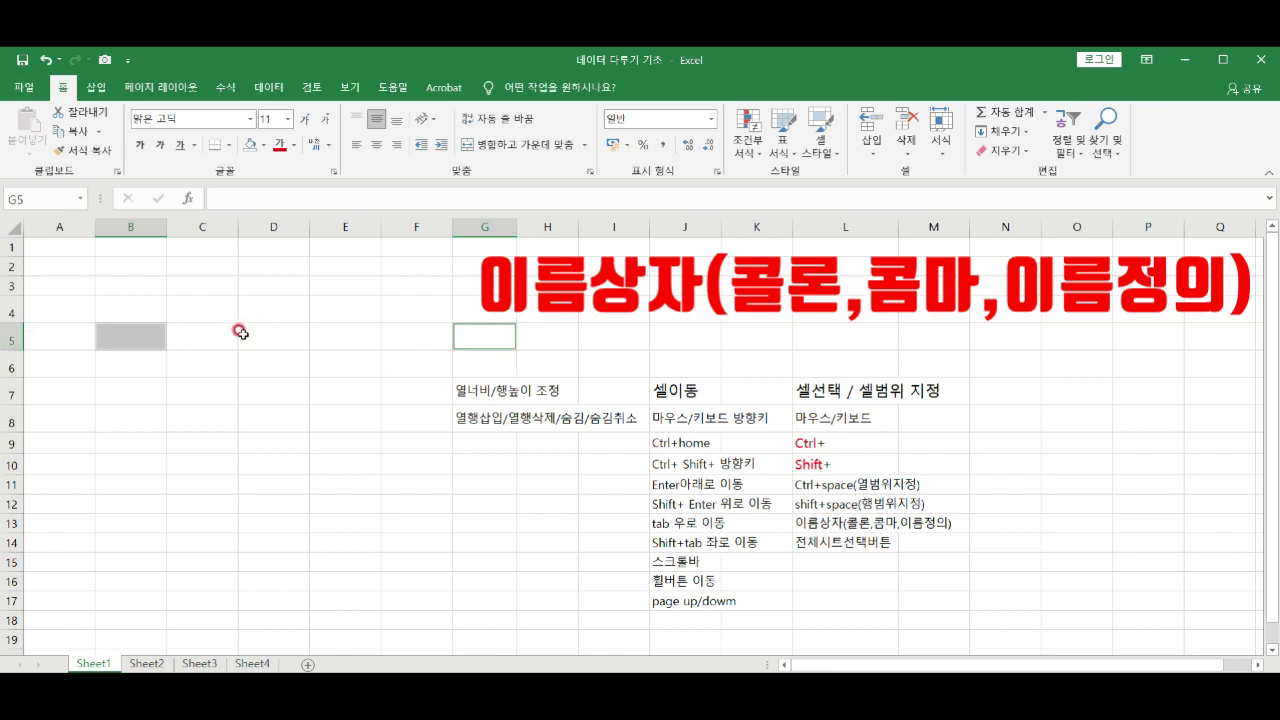
- Fill the range C4:C10 with the standard yellow color
{"action": "left_click", "coordinate": [188, 312]}
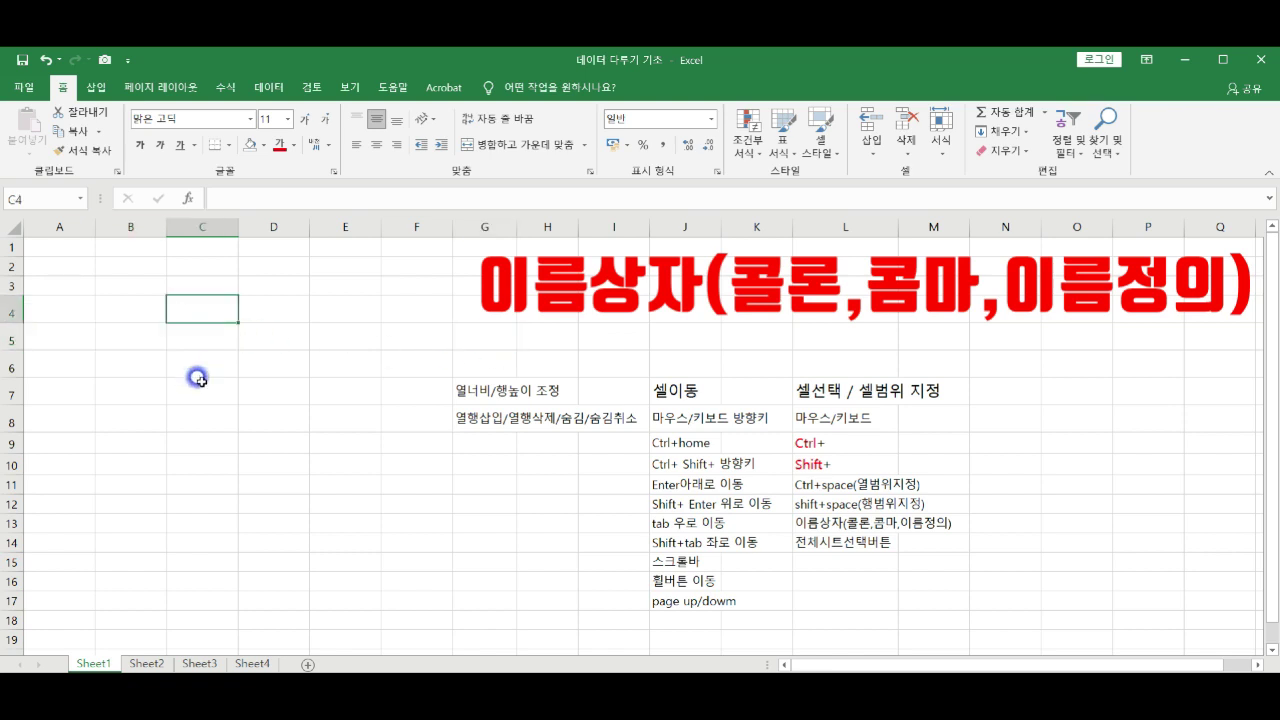
{"action": "left_click_drag", "start_coordinate": [205, 331], "coordinate": [186, 454]}
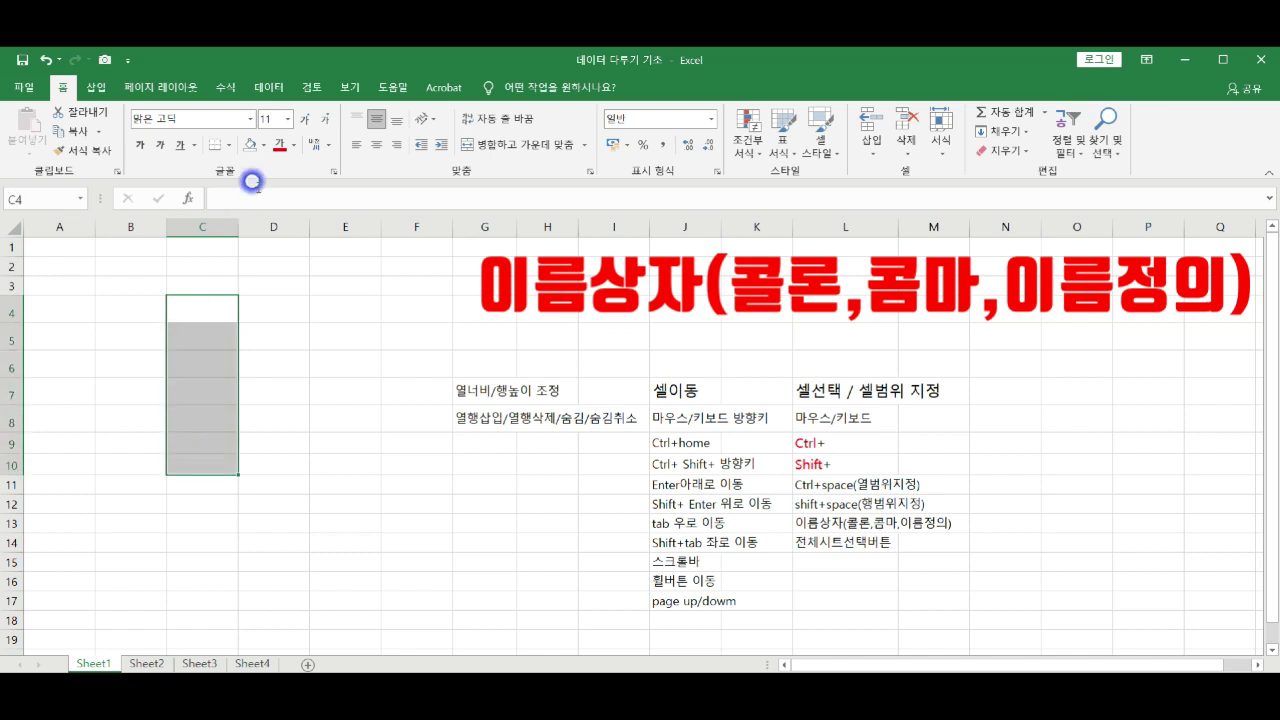
{"action": "left_click", "coordinate": [264, 146]}
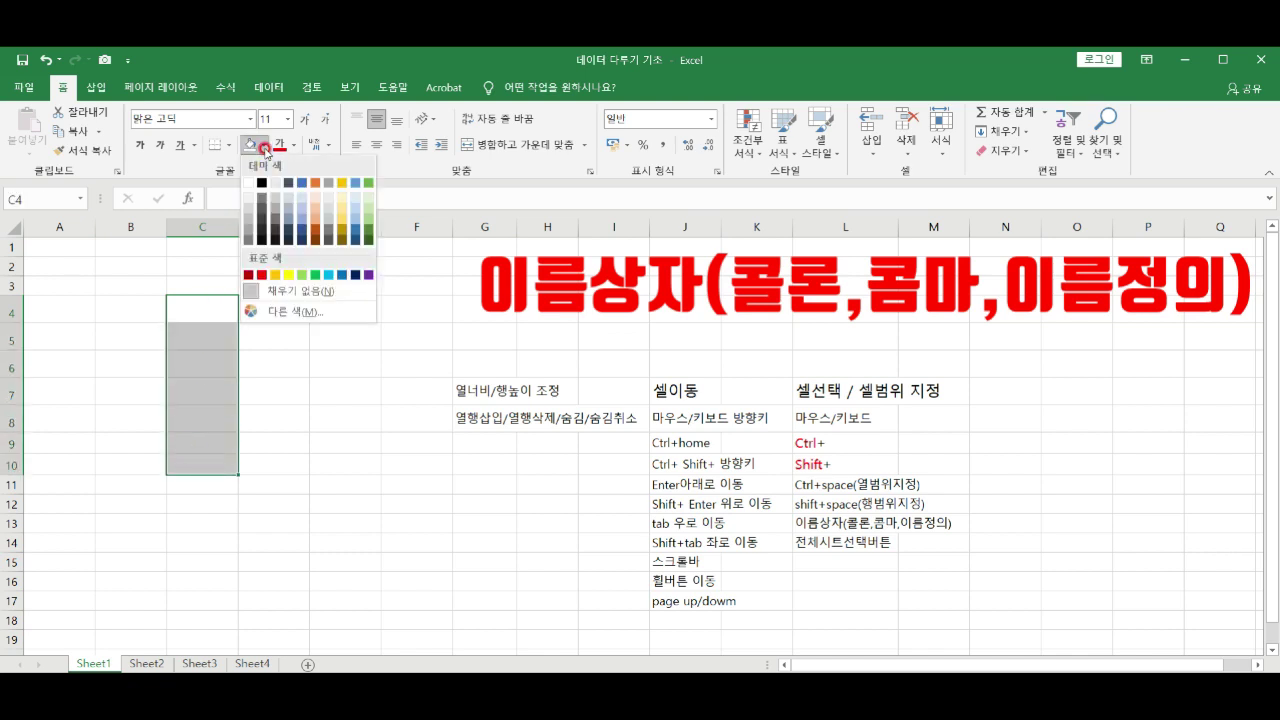
{"action": "left_click", "coordinate": [283, 235]}
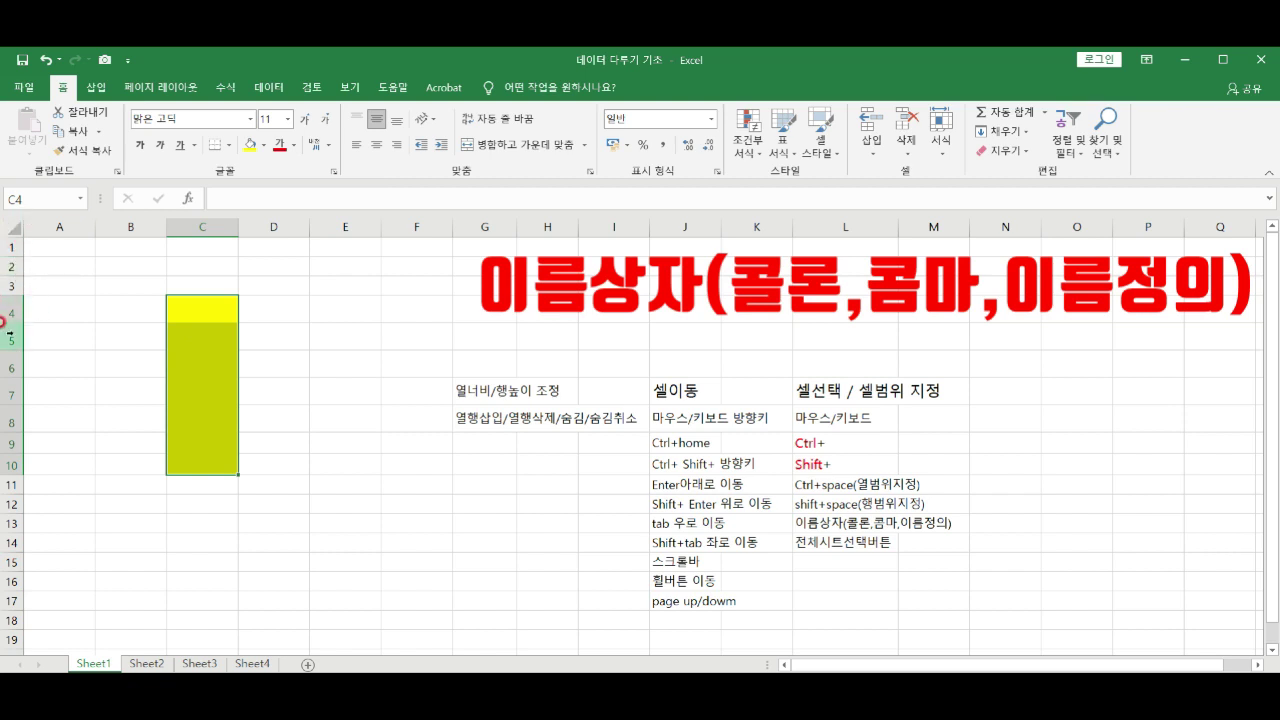
- Define the name 범위지정 for the yellow range C4:C10
{"action": "left_click_drag", "start_coordinate": [210, 305], "coordinate": [206, 466]}
{"action": "left_click", "coordinate": [22, 199]}
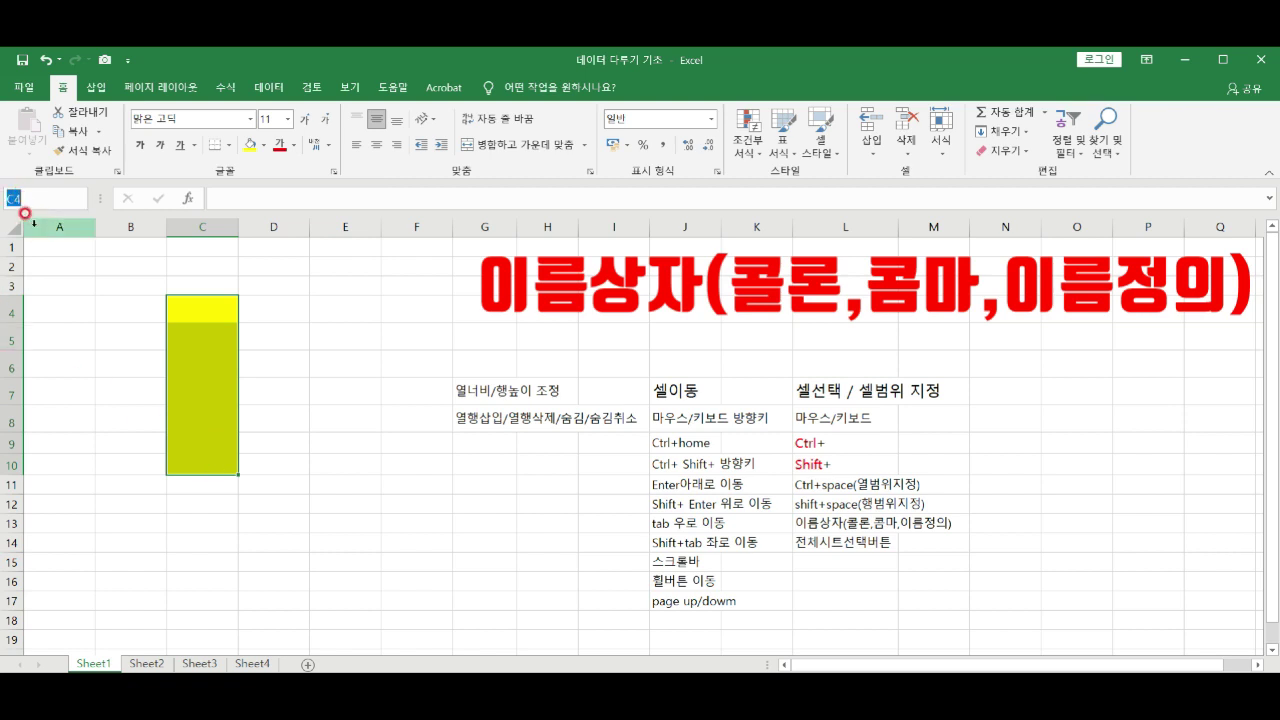
{"action": "type", "text": "범위지점"}
{"action": "key", "text": "Return"}
- Check the defined name 범위지정 and the range it refers to in the Name Manager
{"action": "left_click", "coordinate": [222, 88]}
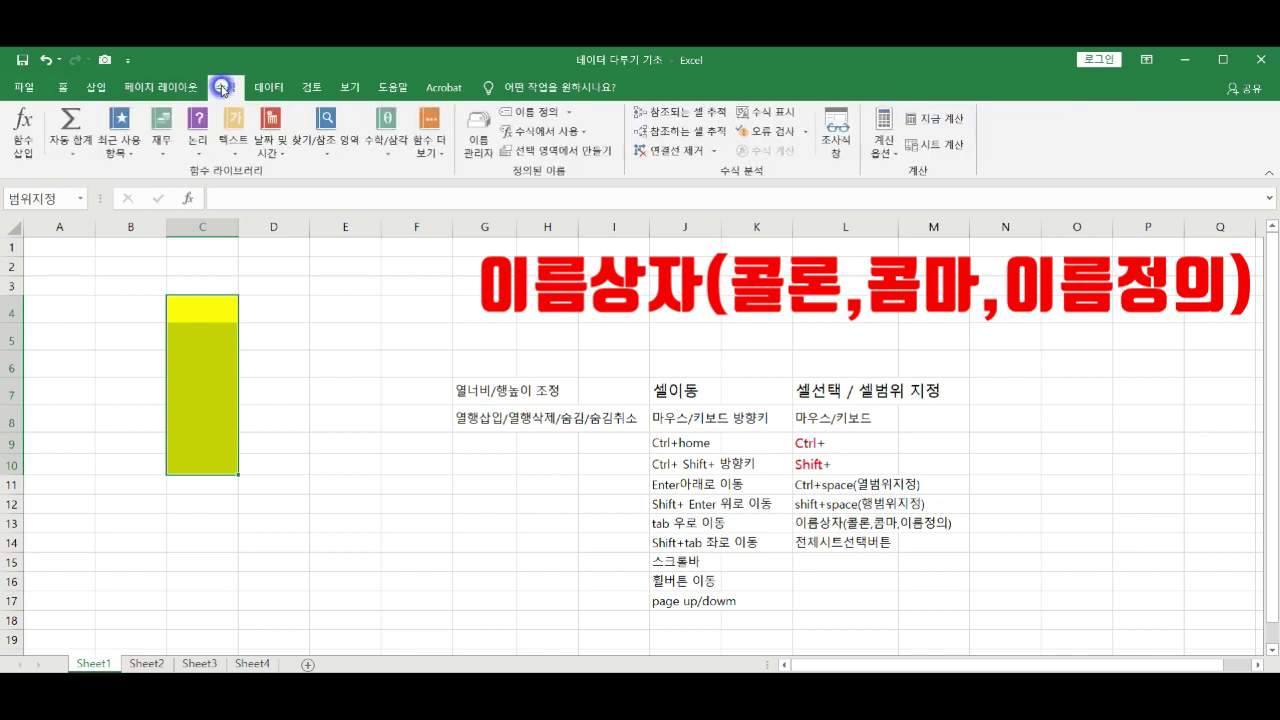
{"action": "left_click", "coordinate": [478, 135]}
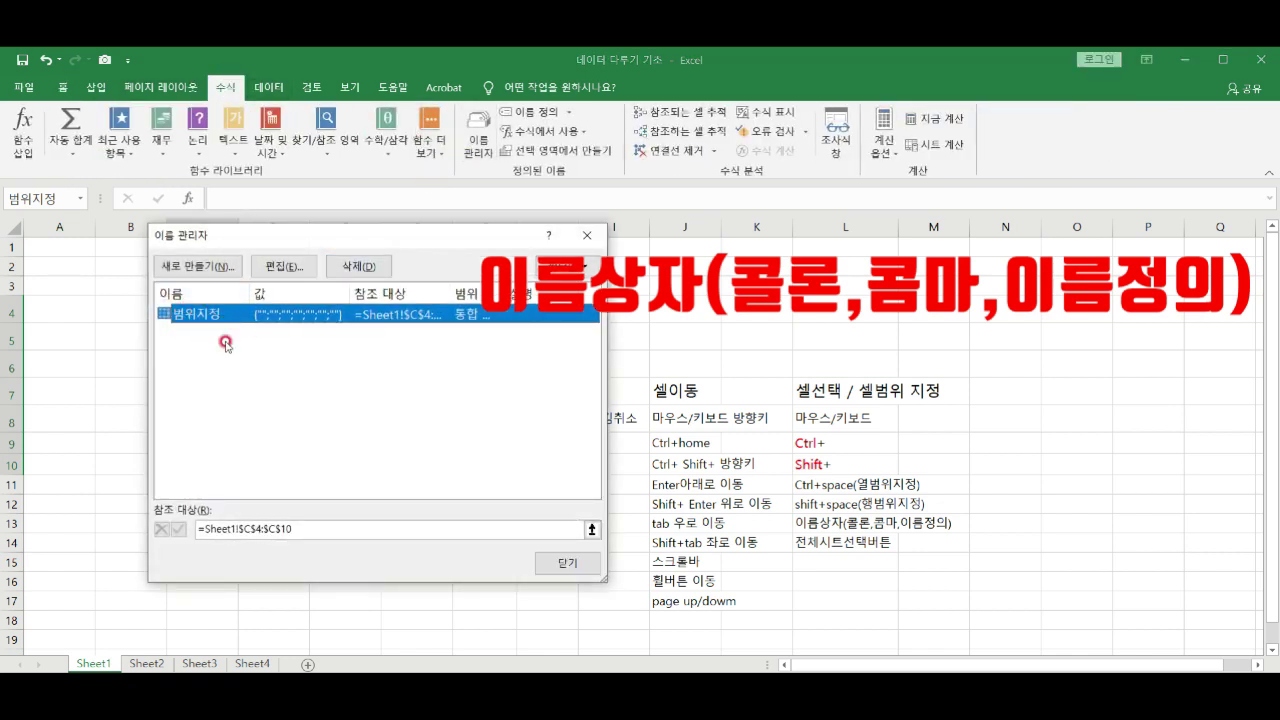
{"action": "left_click", "coordinate": [587, 235]}
- From cell E5, select the yellow range by its defined name 범위지정, and clear the selection at cell D5
{"action": "left_click", "coordinate": [332, 328]}
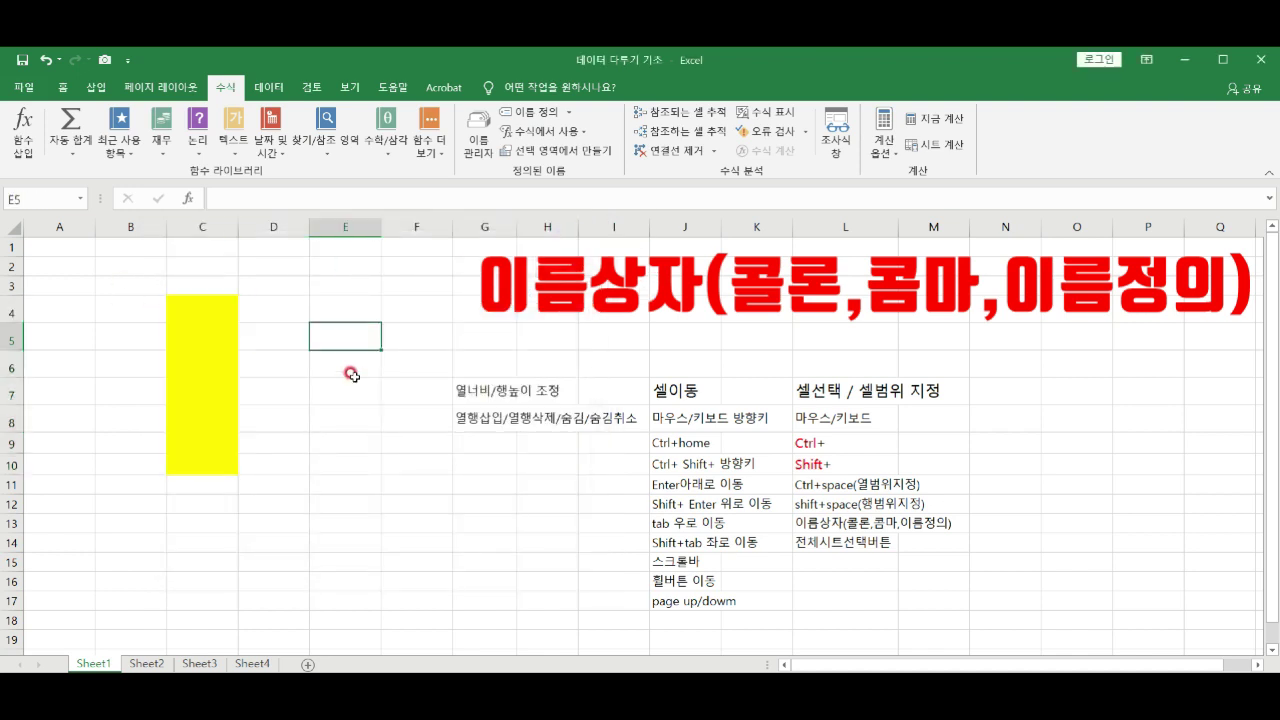
{"action": "left_click", "coordinate": [80, 200]}
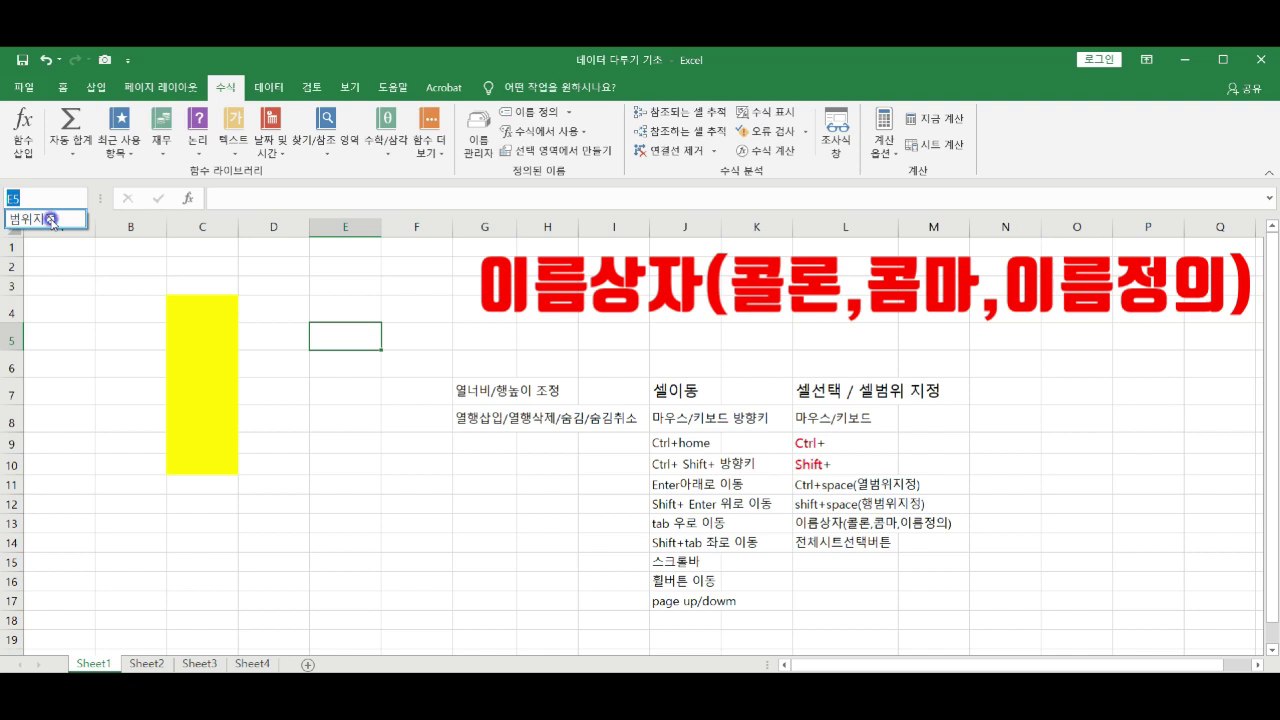
{"action": "left_click", "coordinate": [50, 219]}
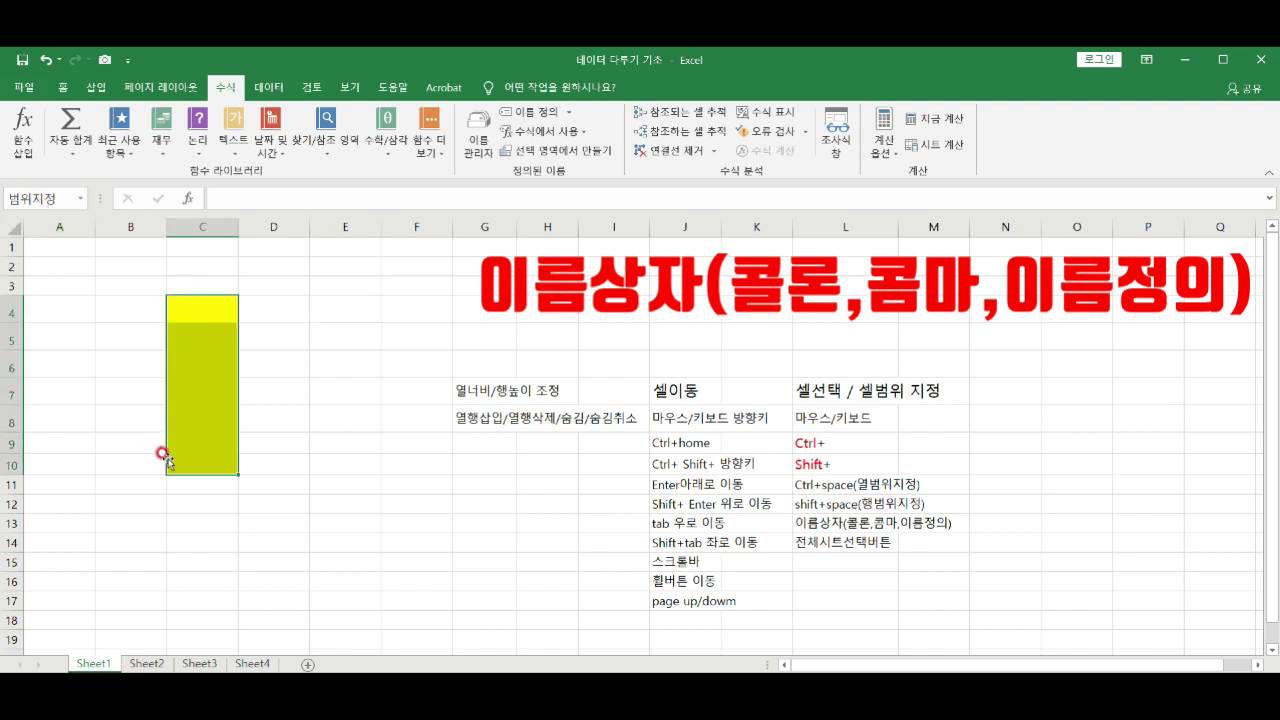
{"action": "left_click", "coordinate": [284, 330]}
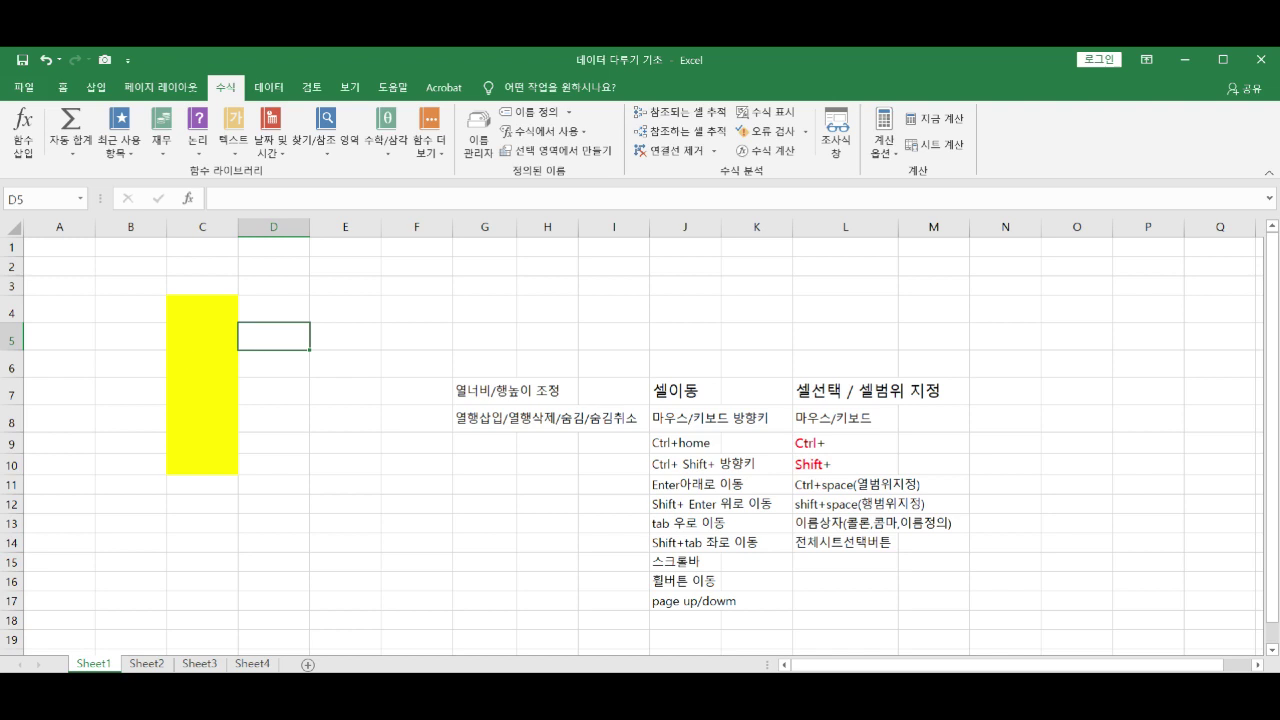
- Examine the sales table and the practice topics on cell movement, selection and column or row editing on Sheet2
{"action": "left_click", "coordinate": [157, 664]}
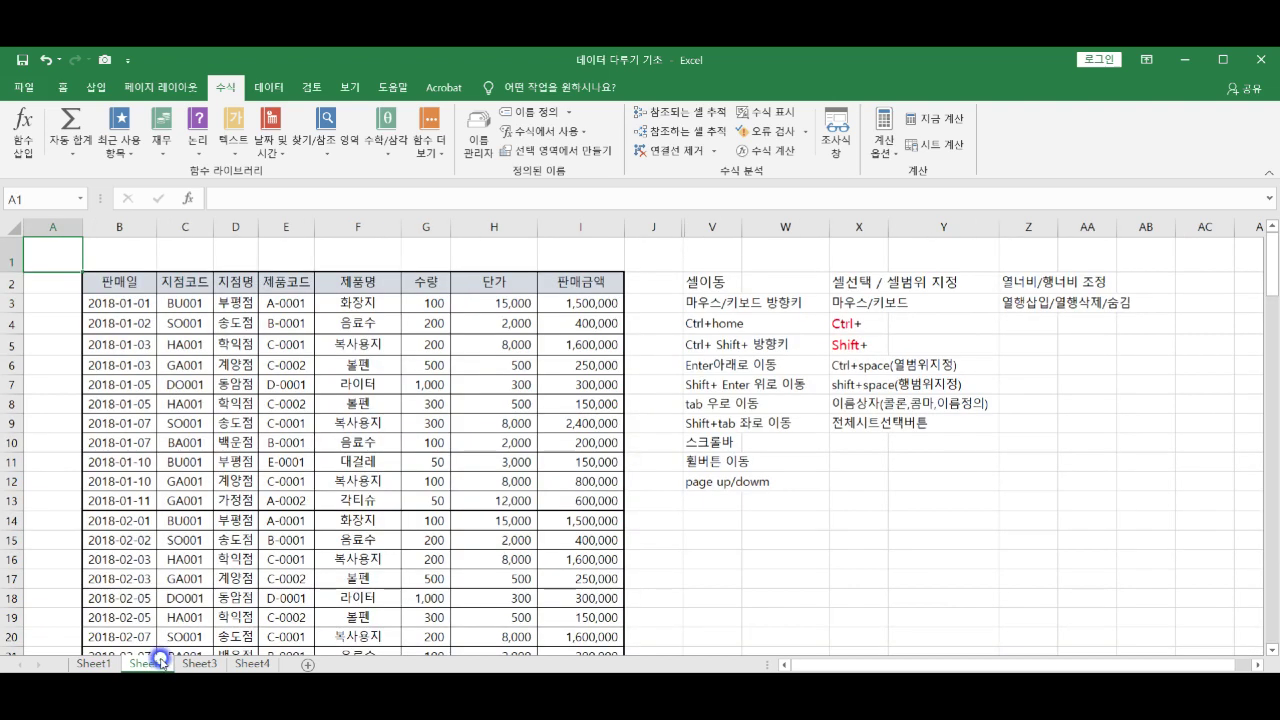
{"action": "left_click", "coordinate": [223, 463]}
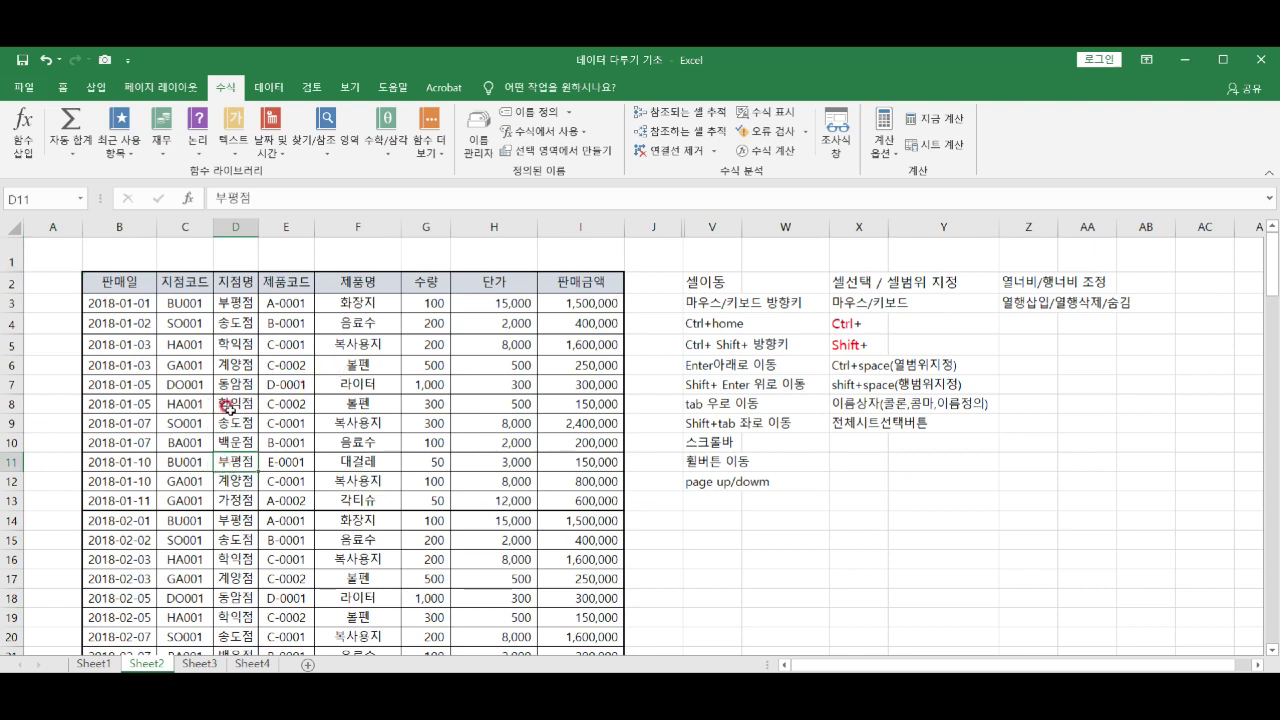
{"action": "left_click", "coordinate": [726, 283]}
{"action": "left_click", "coordinate": [866, 277]}
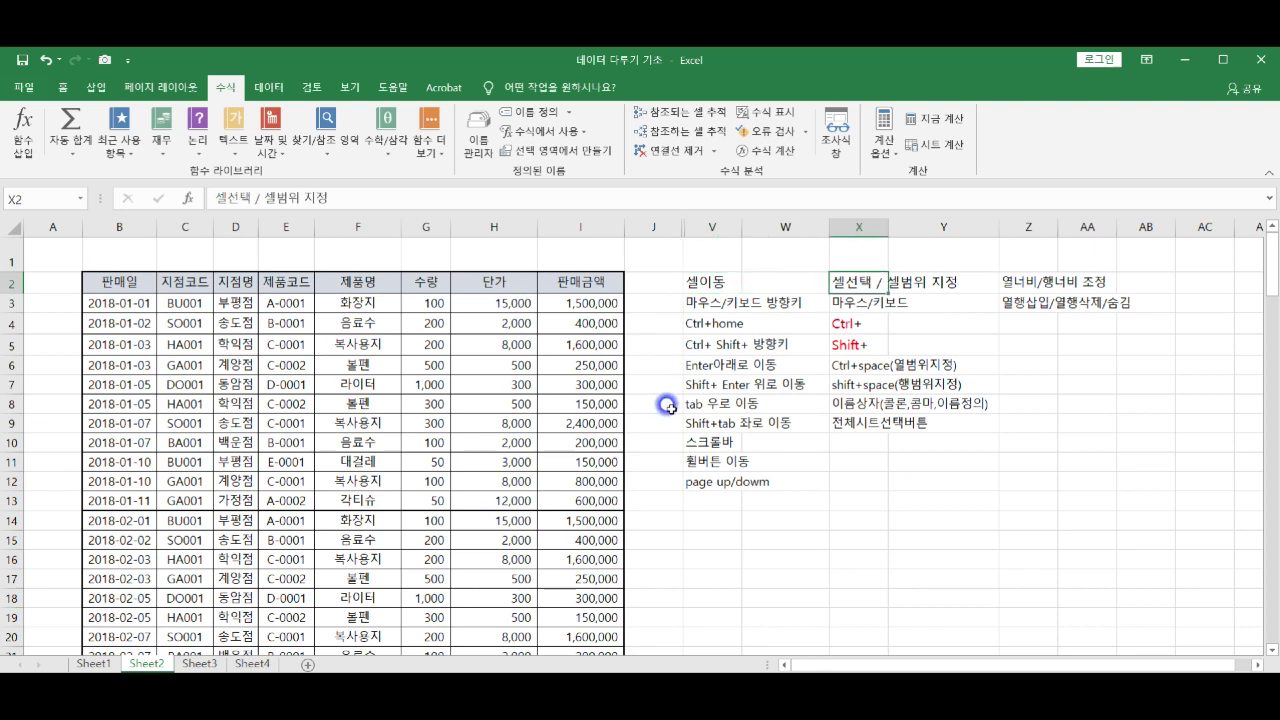
{"action": "left_click", "coordinate": [1040, 284]}
{"action": "left_click", "coordinate": [1019, 305]}
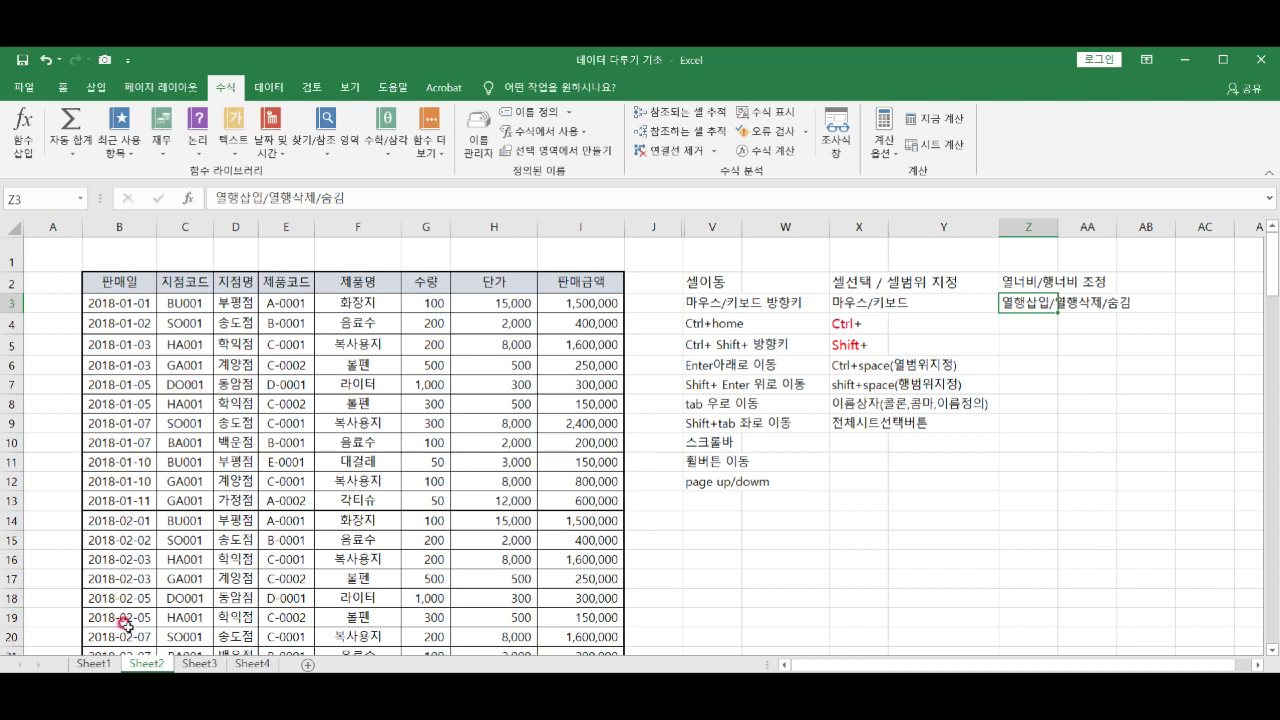
- Go back to Sheet1 and review the notes on row and column adjustment in column G and cell movement in column J
{"action": "left_click", "coordinate": [108, 663]}
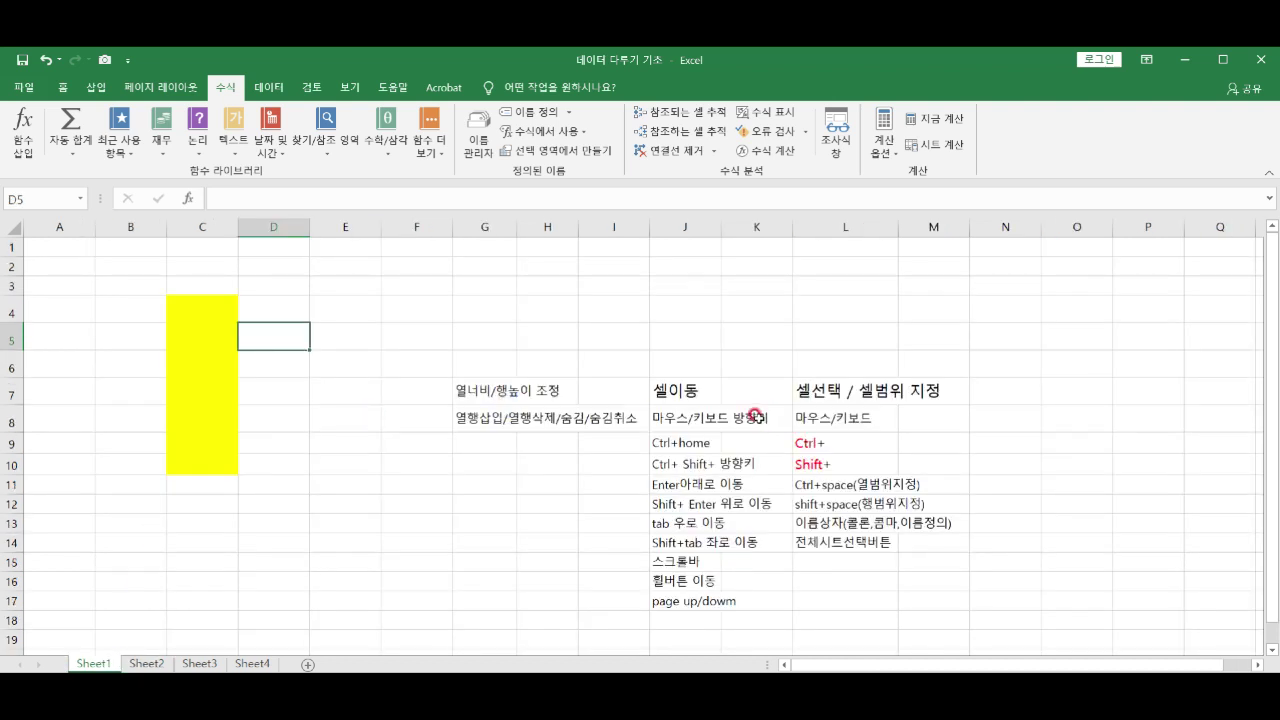
{"action": "left_click_drag", "start_coordinate": [491, 394], "coordinate": [488, 411]}
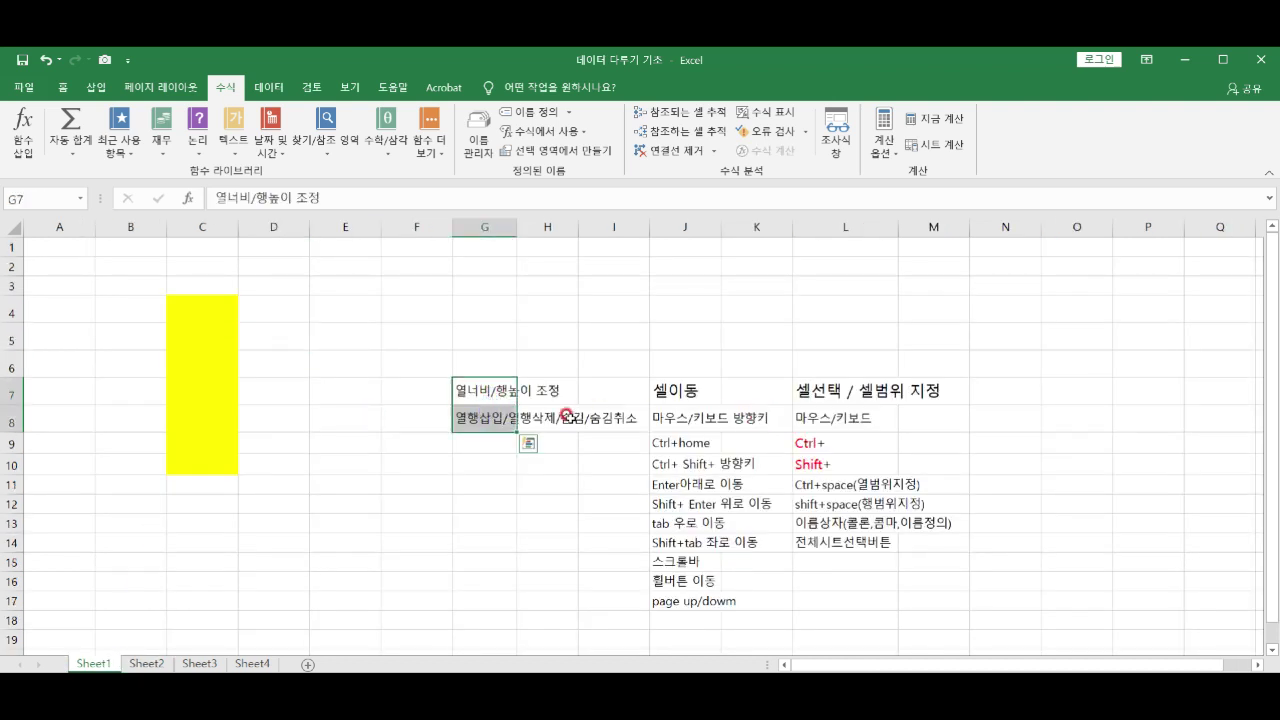
{"action": "left_click", "coordinate": [566, 414]}
{"action": "left_click_drag", "start_coordinate": [699, 413], "coordinate": [689, 457]}
{"action": "left_click", "coordinate": [689, 455]}
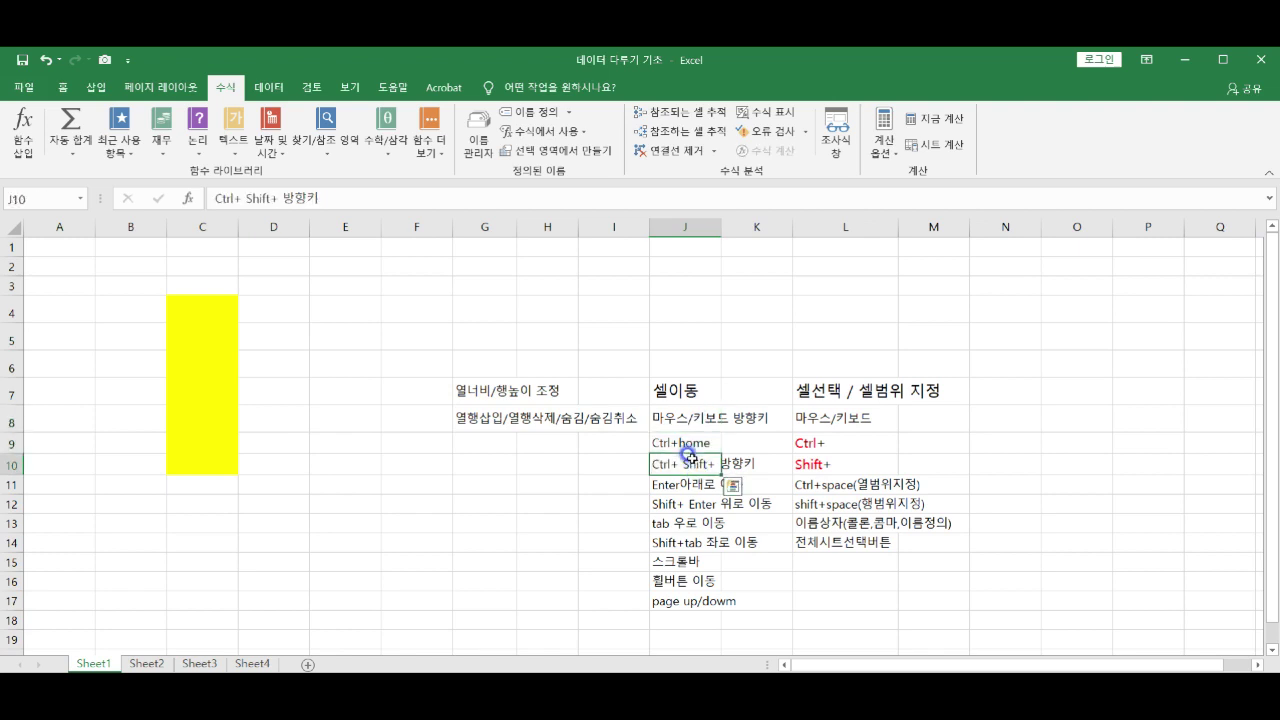
{"action": "left_click", "coordinate": [665, 424]}
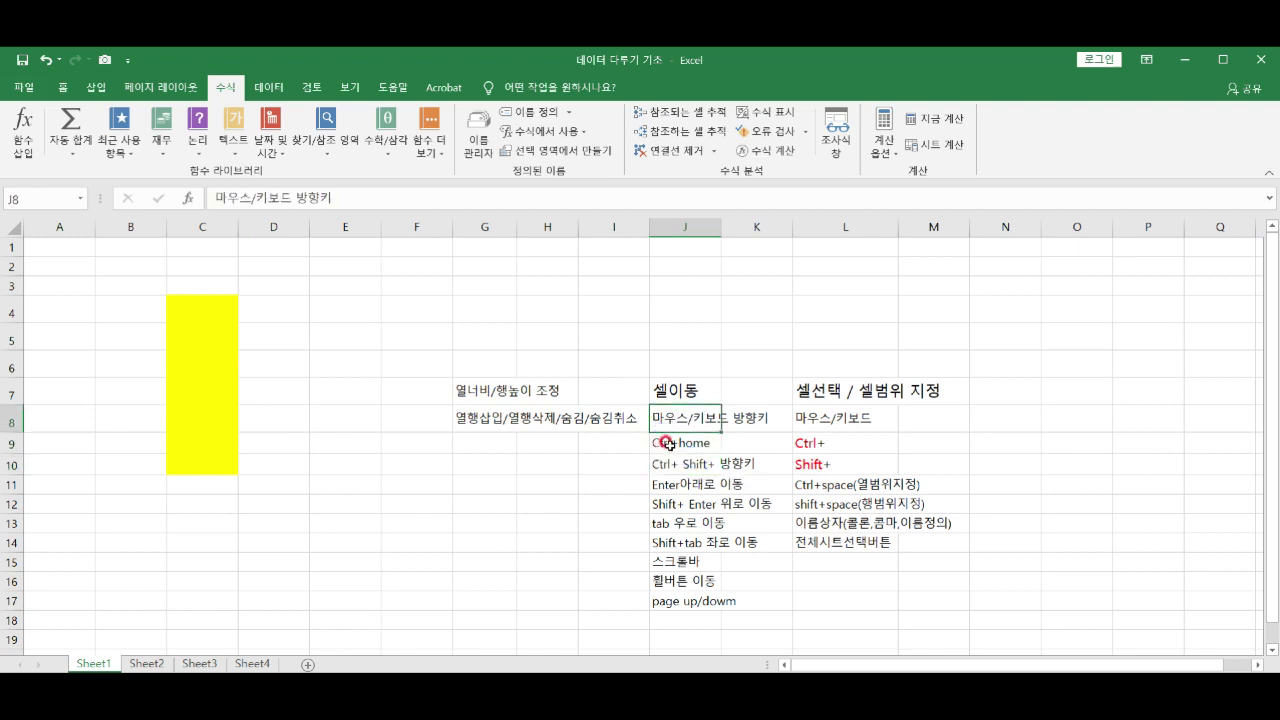
{"action": "left_click", "coordinate": [667, 443]}
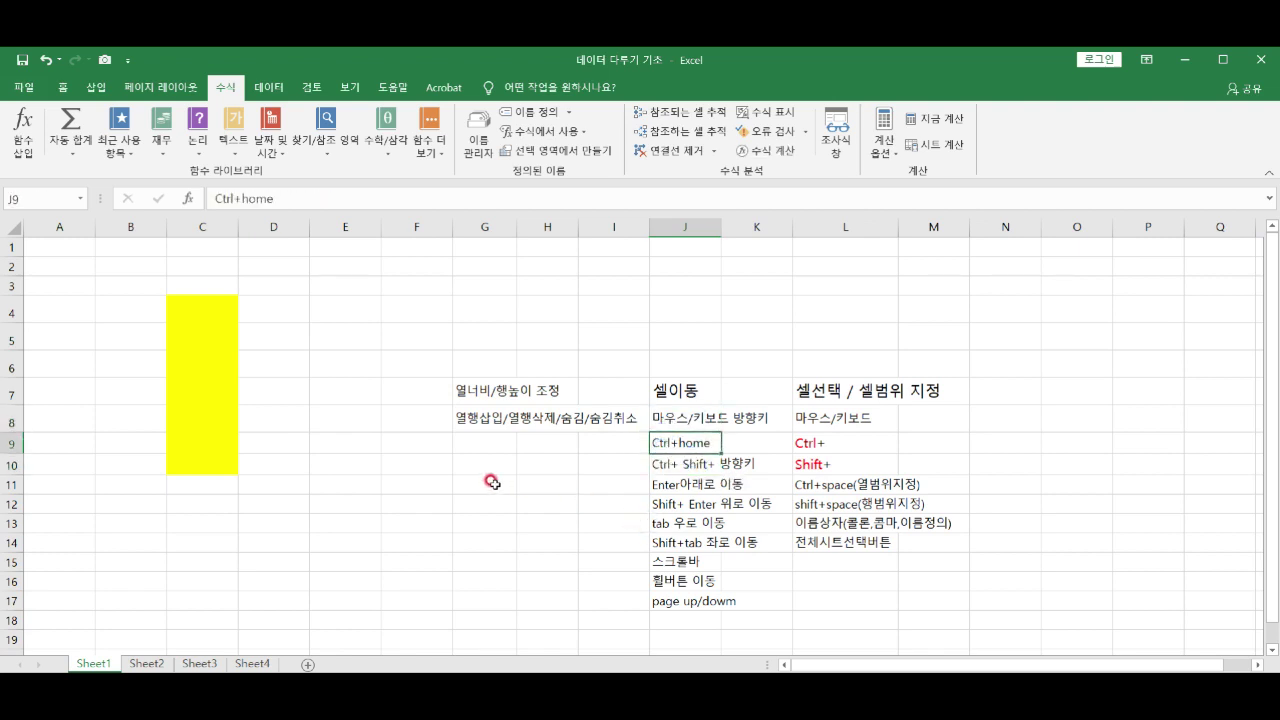